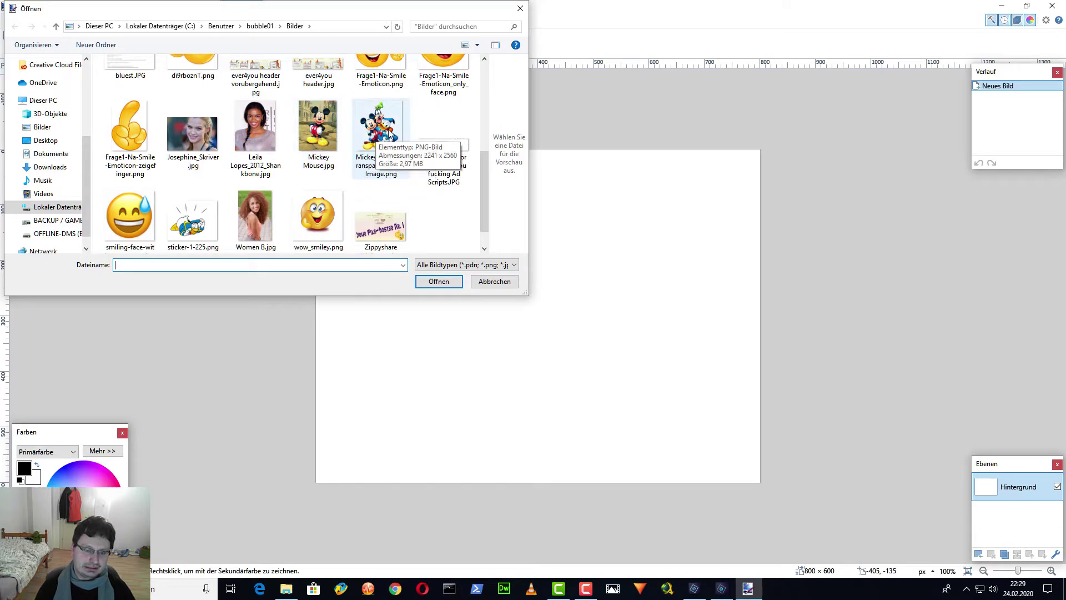
# - Open the image Mickey Mouse.jpg and rename its background layer to "Micky Mouse Original"
pyautogui.doubleClick(316, 132)
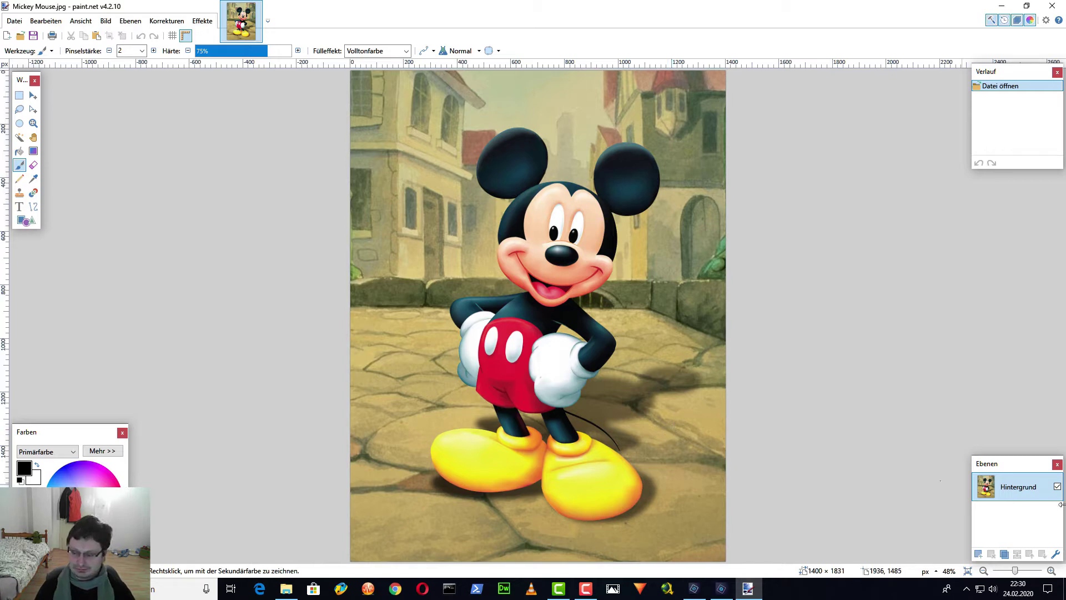
pyautogui.doubleClick(1020, 489)
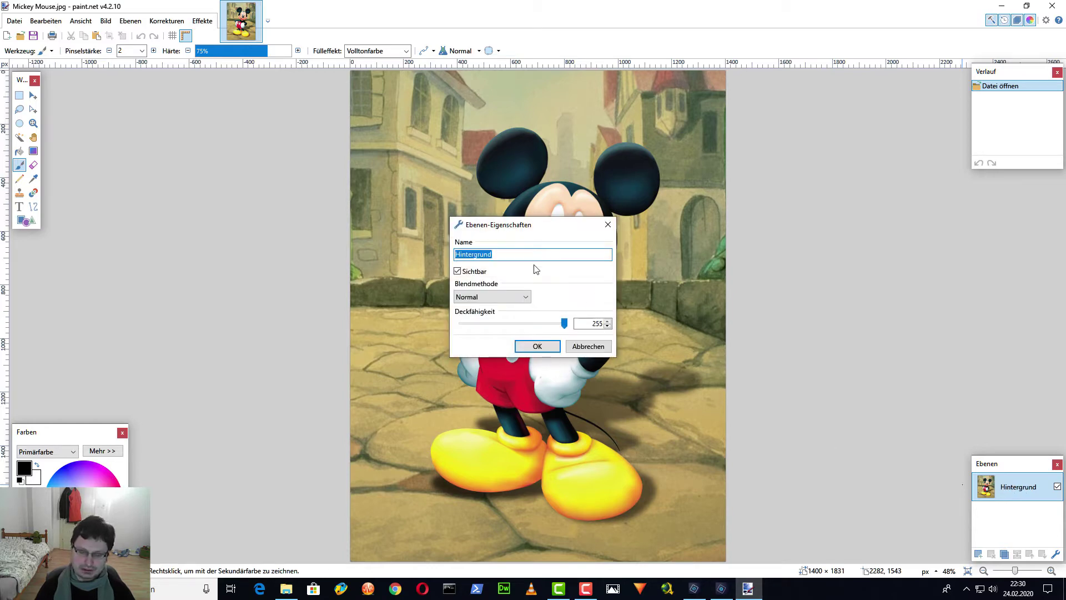
pyautogui.write('Micky Mouse Original')
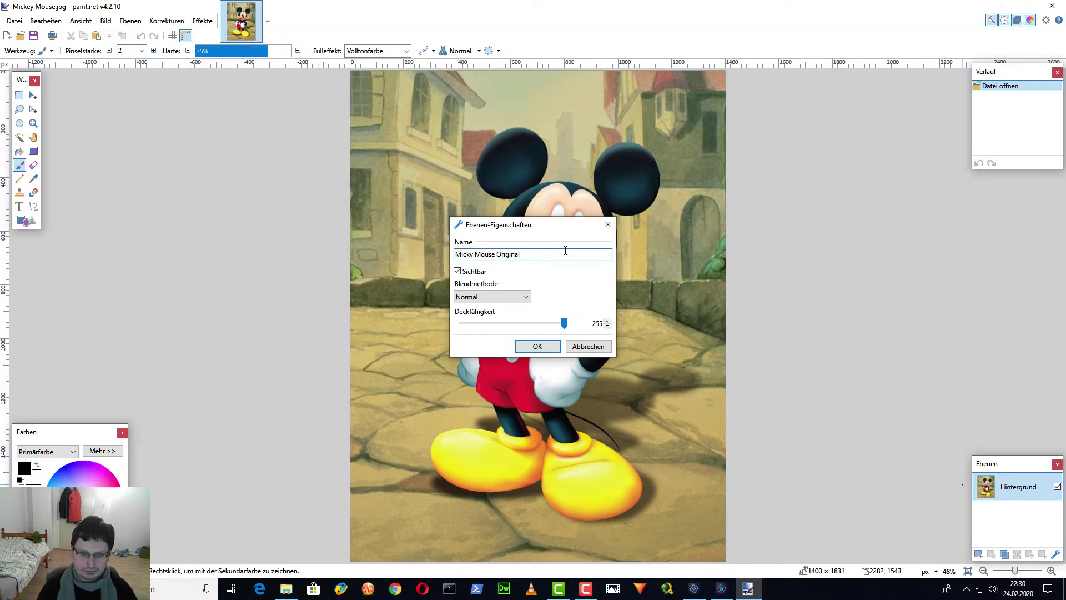
pyautogui.press('Return')
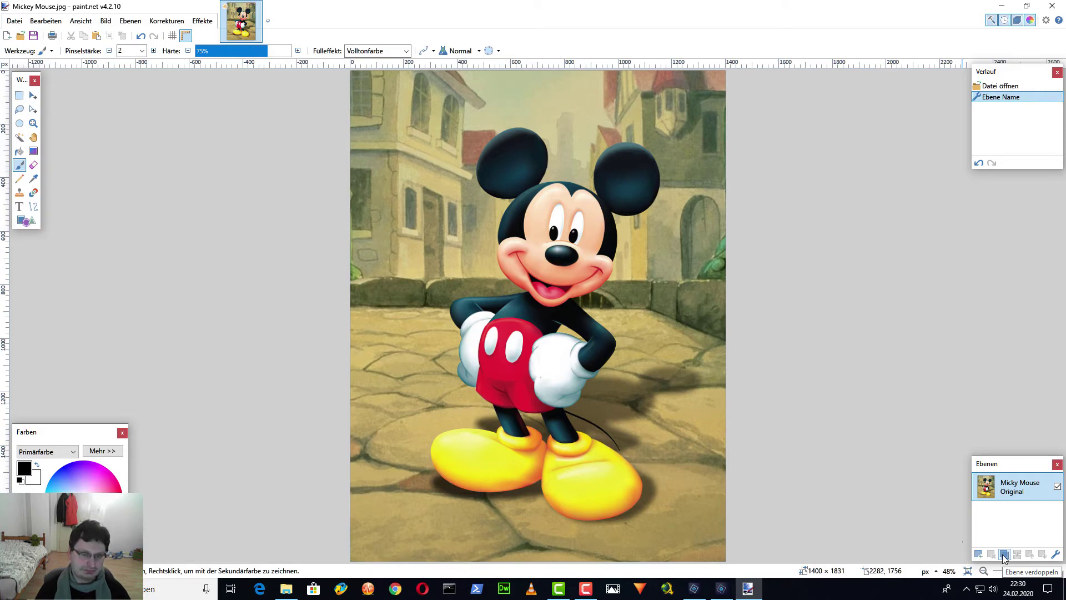
# - Duplicate the Micky Mouse Original layer and rename the copy to "Micky Mouse Kopie"
pyautogui.click(1005, 555)
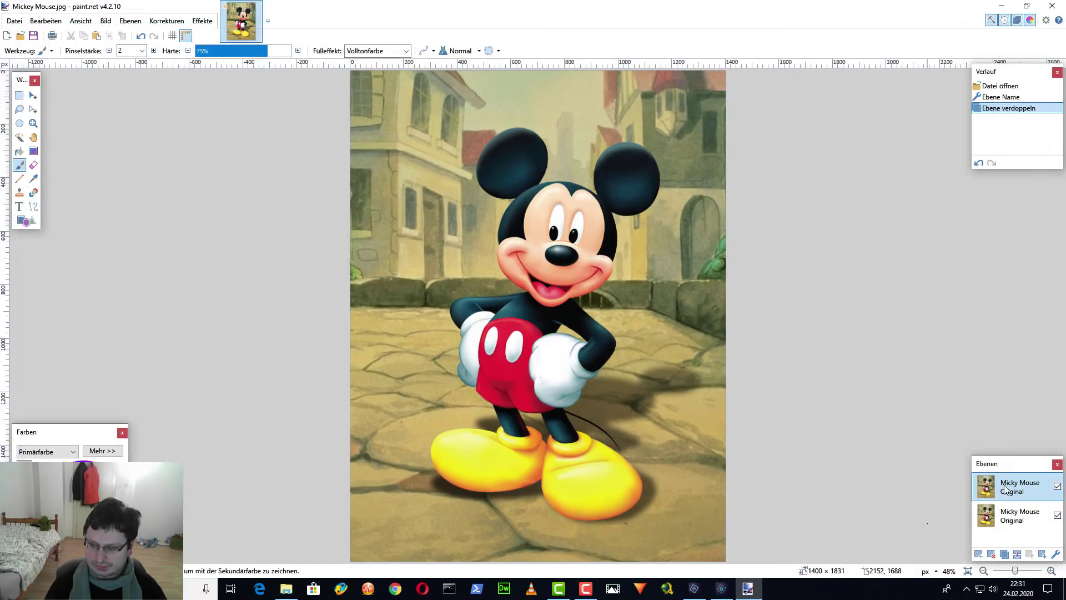
pyautogui.press('F4')
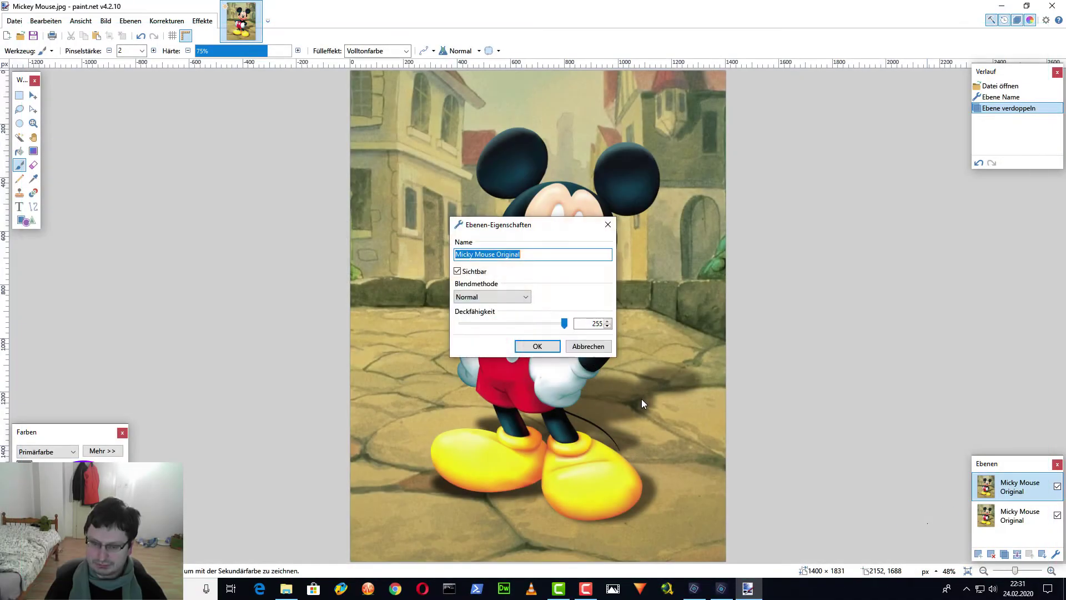
pyautogui.doubleClick(535, 254)
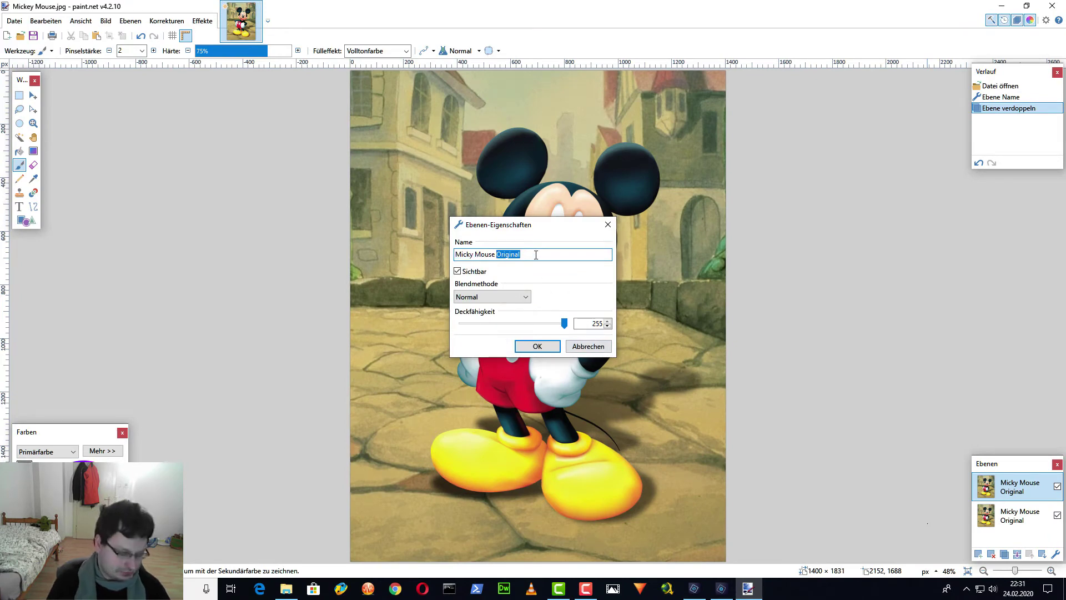
pyautogui.write('Kopie')
pyautogui.press('Return')
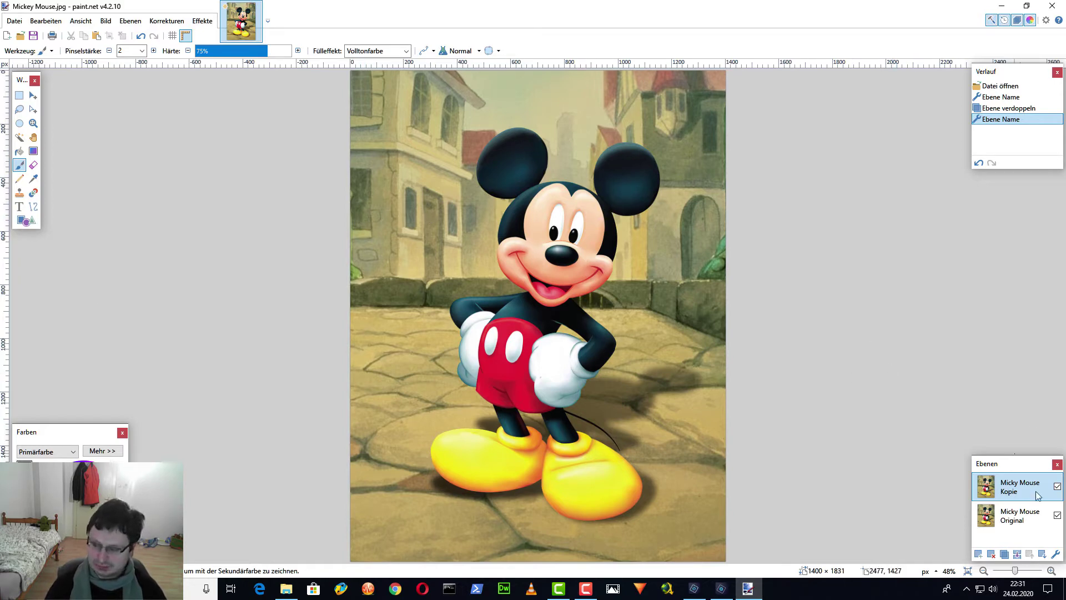
# - Hide the original layer and try a global Magic Wand selection from the house window on the copy, lowering the tolerance to 23%
pyautogui.click(1057, 515)
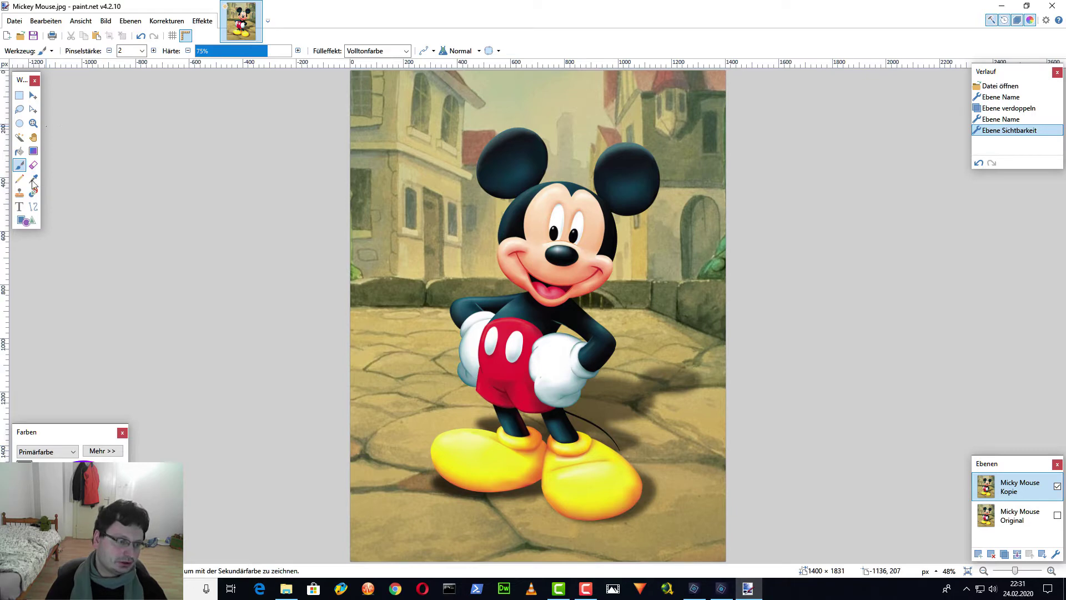
pyautogui.click(20, 139)
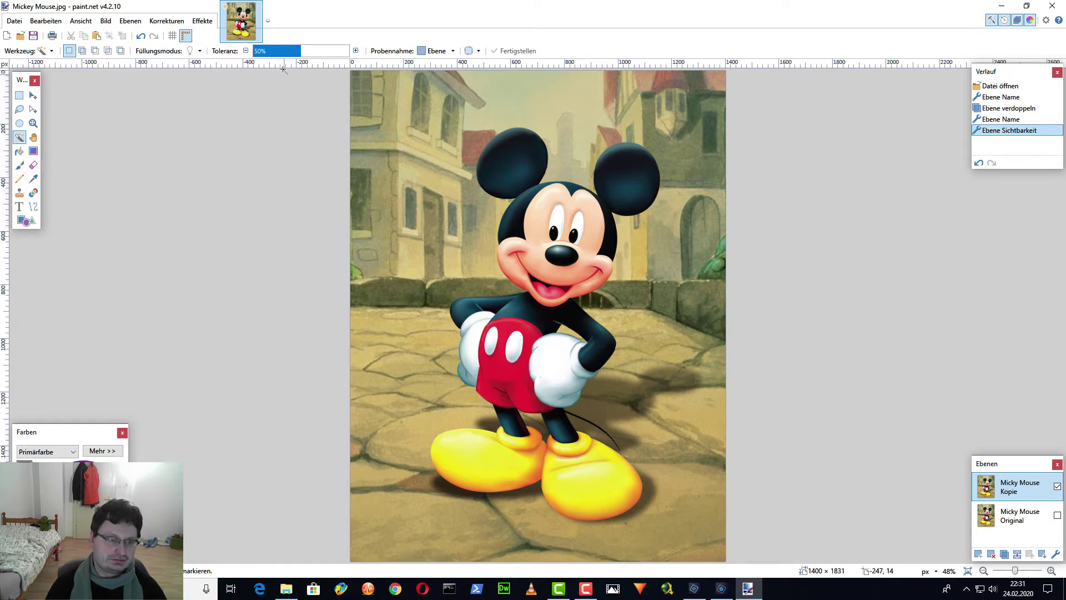
pyautogui.click(199, 50)
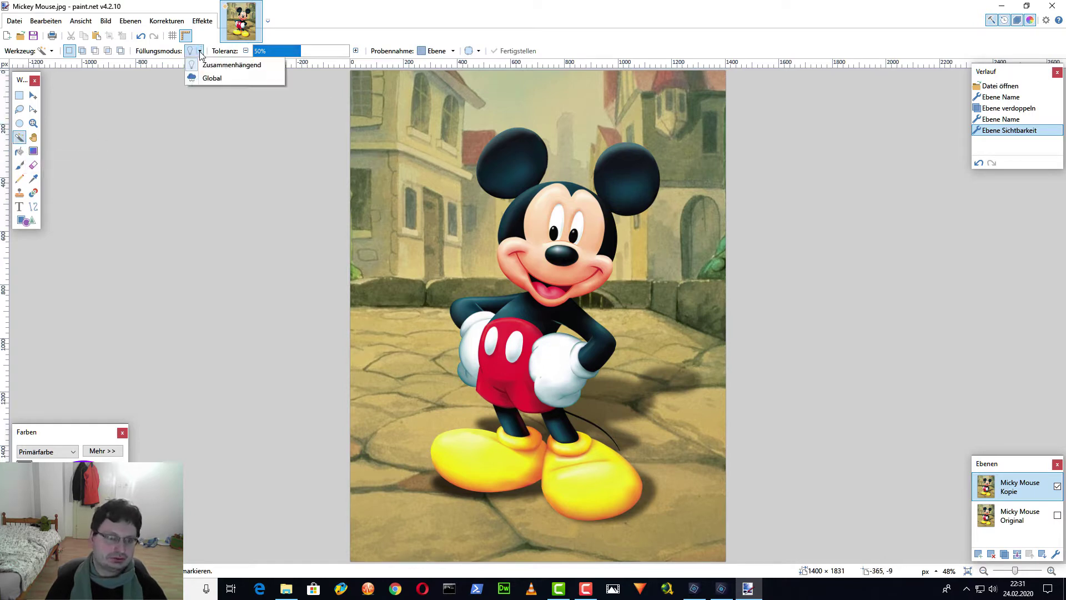
pyautogui.click(213, 79)
pyautogui.click(413, 189)
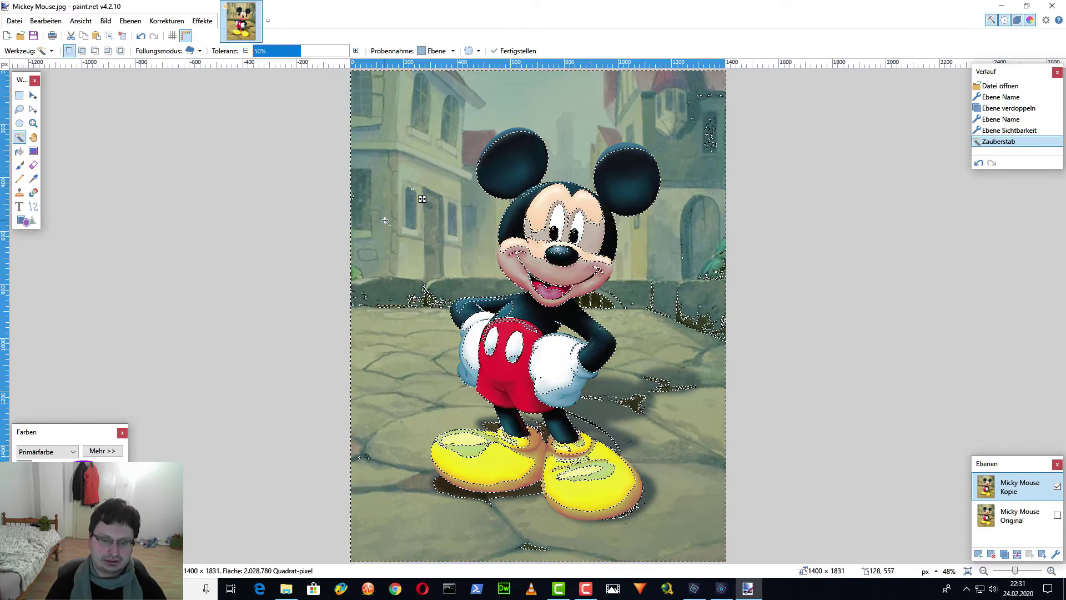
pyautogui.click(270, 51)
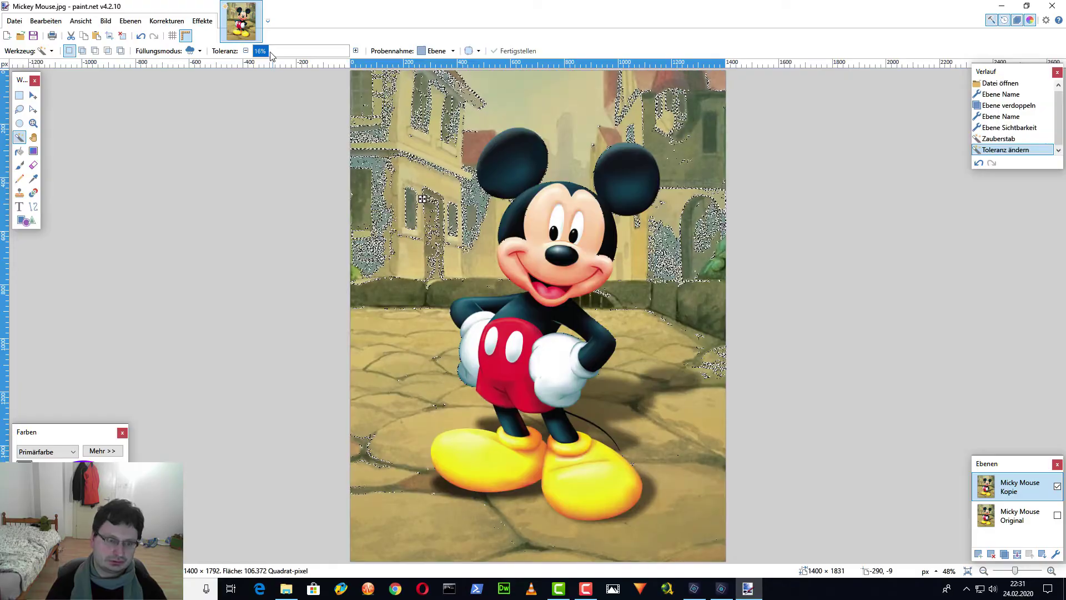
pyautogui.moveTo(270, 51); pyautogui.dragTo(274, 55)
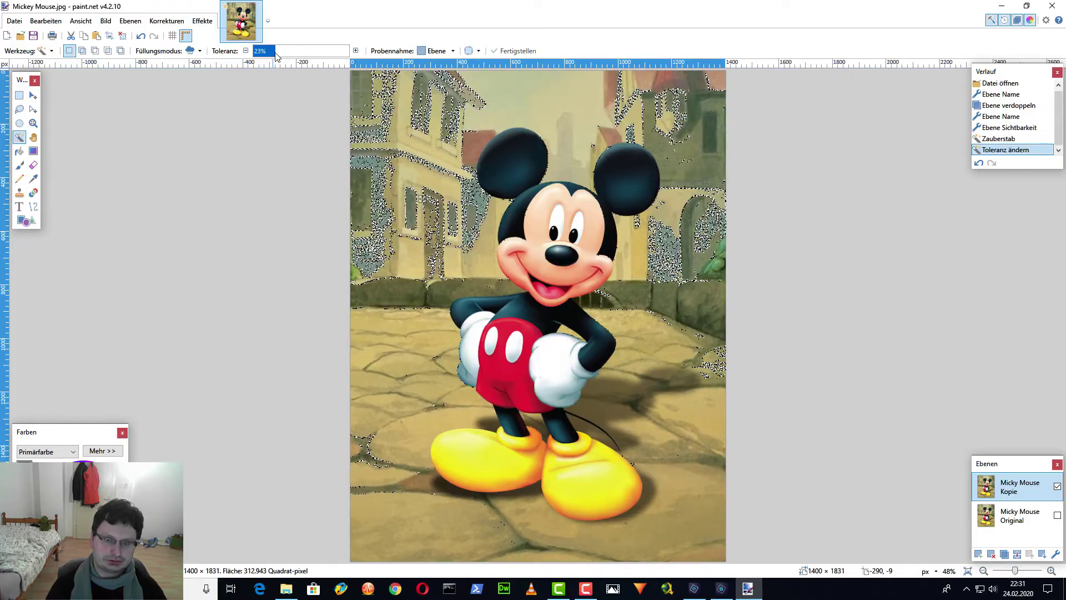
# - Try contiguous Magic Wand selections of the sky, houses and stone ground with the tolerance raised to 40%
pyautogui.click(194, 50)
pyautogui.click(231, 65)
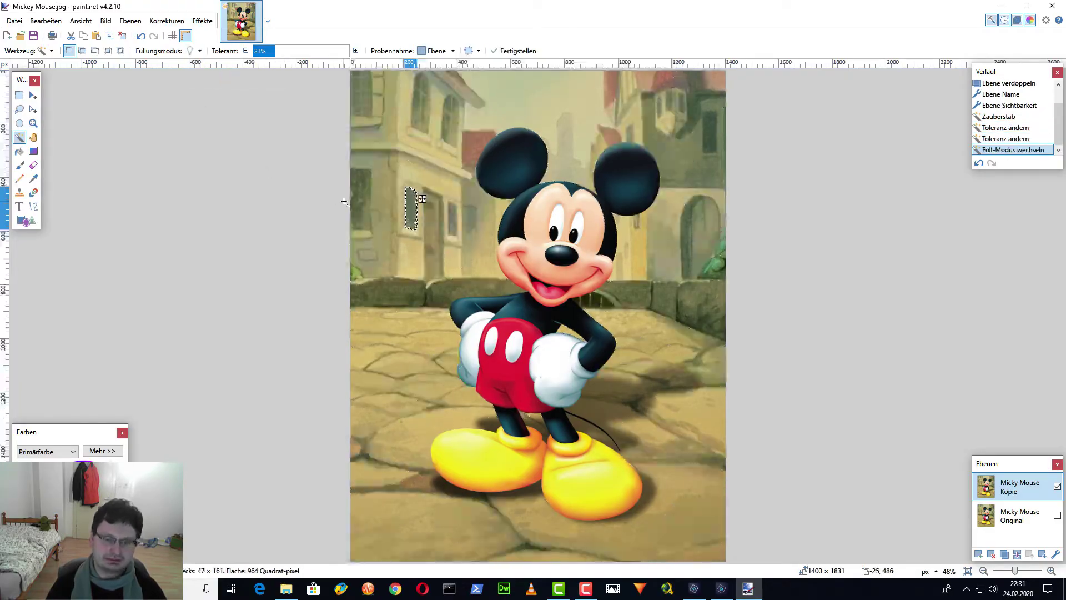
pyautogui.click(516, 106)
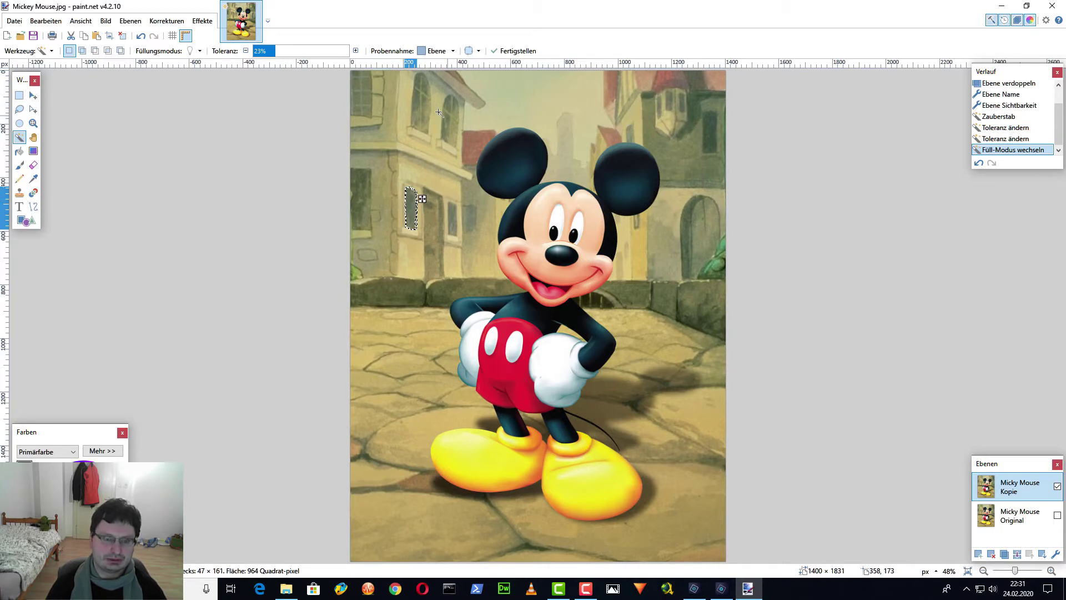
pyautogui.moveTo(272, 52)
pyautogui.mouseDown()
pyautogui.moveTo(346, 55)
pyautogui.moveTo(292, 54)
pyautogui.mouseUp()
pyautogui.click(390, 335)
pyautogui.click(390, 336)
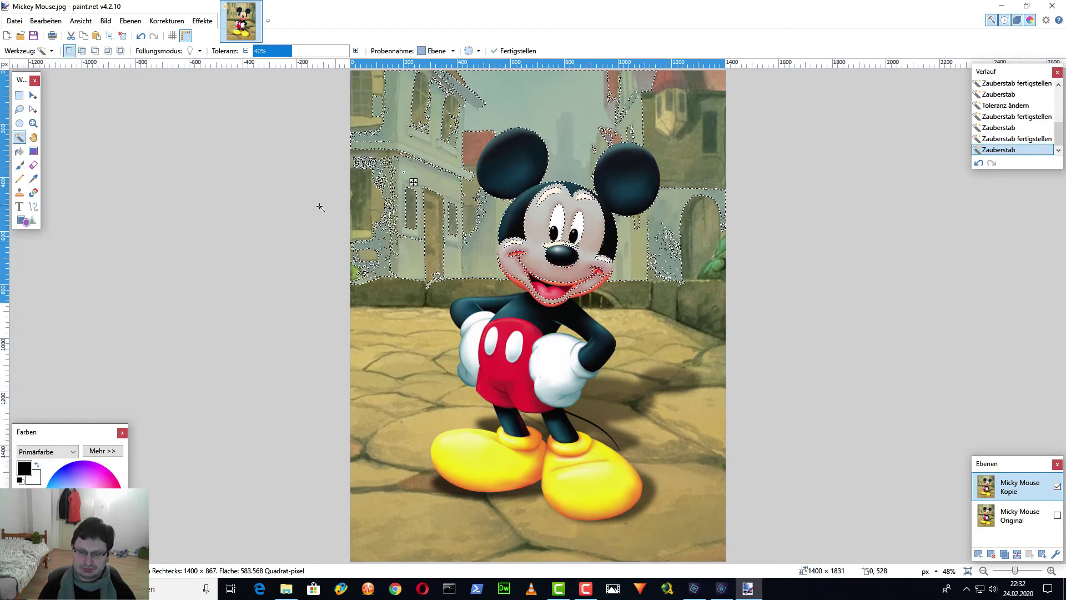
pyautogui.click(669, 334)
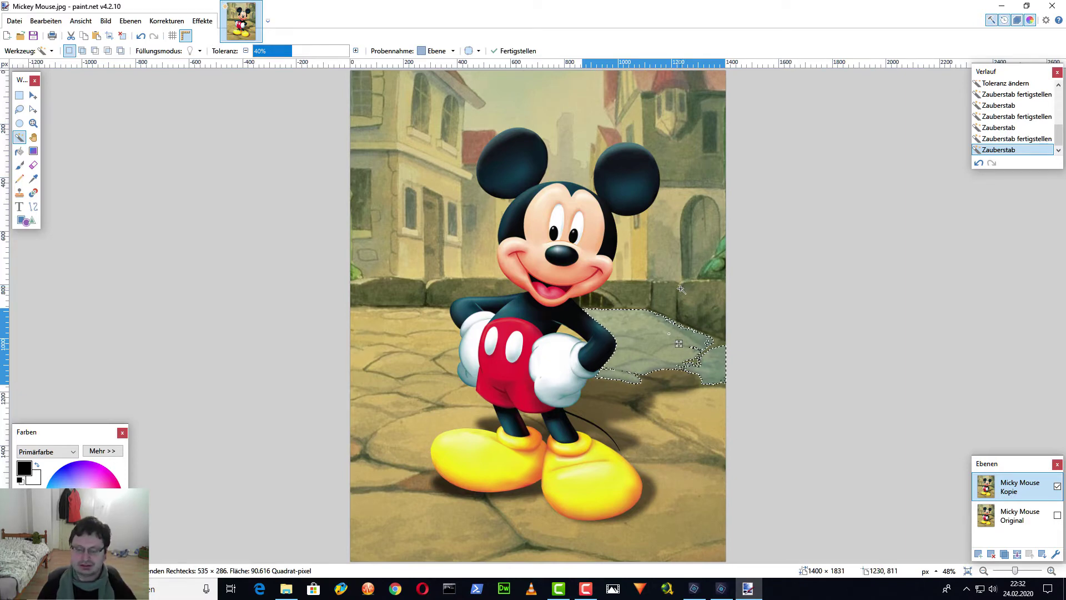
# - Clear the selection and make the Micky Mouse Original layer visible again
pyautogui.hotkey('ctrl', 'd')
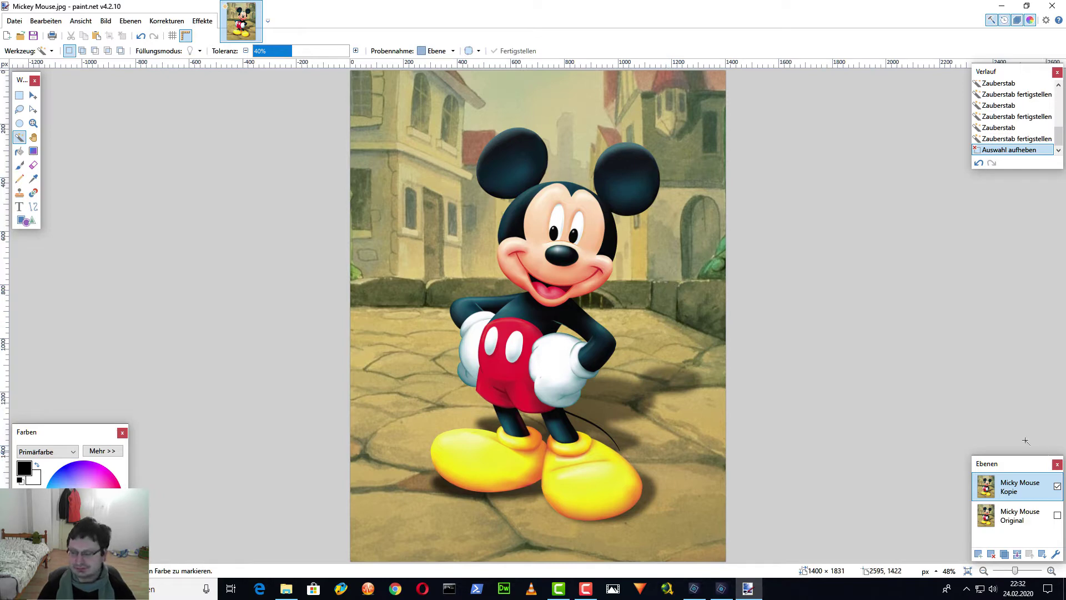
pyautogui.click(1058, 515)
pyautogui.click(1057, 514)
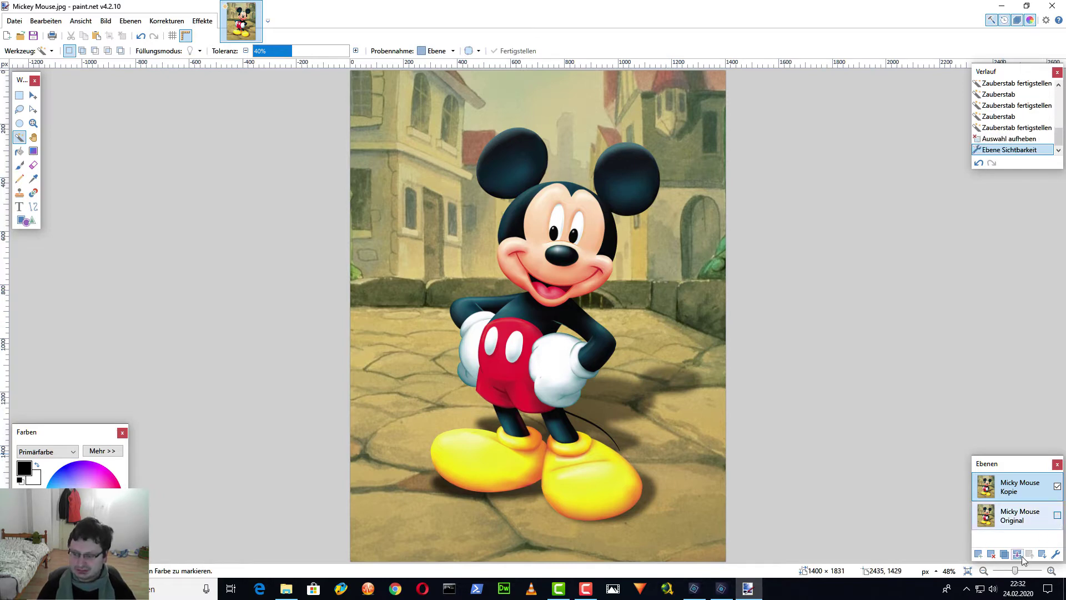
pyautogui.click(1058, 515)
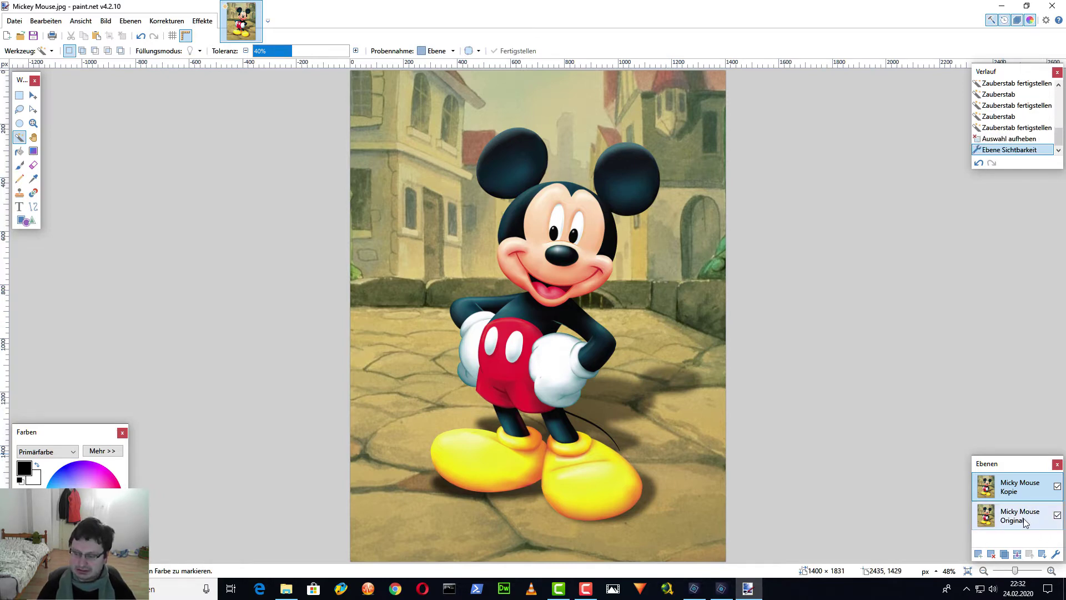
# - Set up the Paintbrush with a brush size of 100 and a hardness of 100%
pyautogui.click(19, 165)
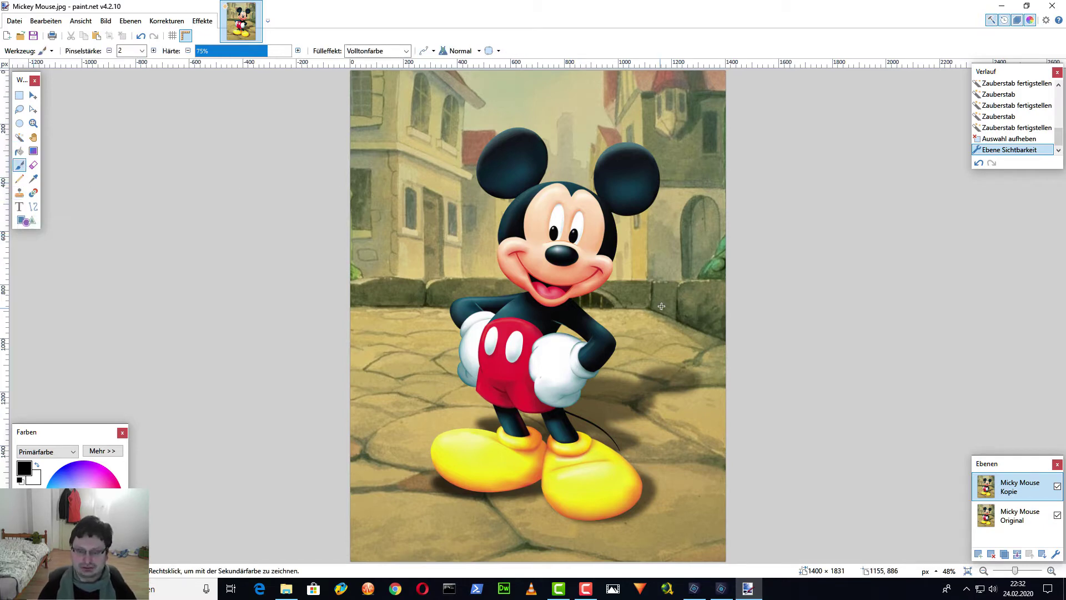
pyautogui.click(142, 51)
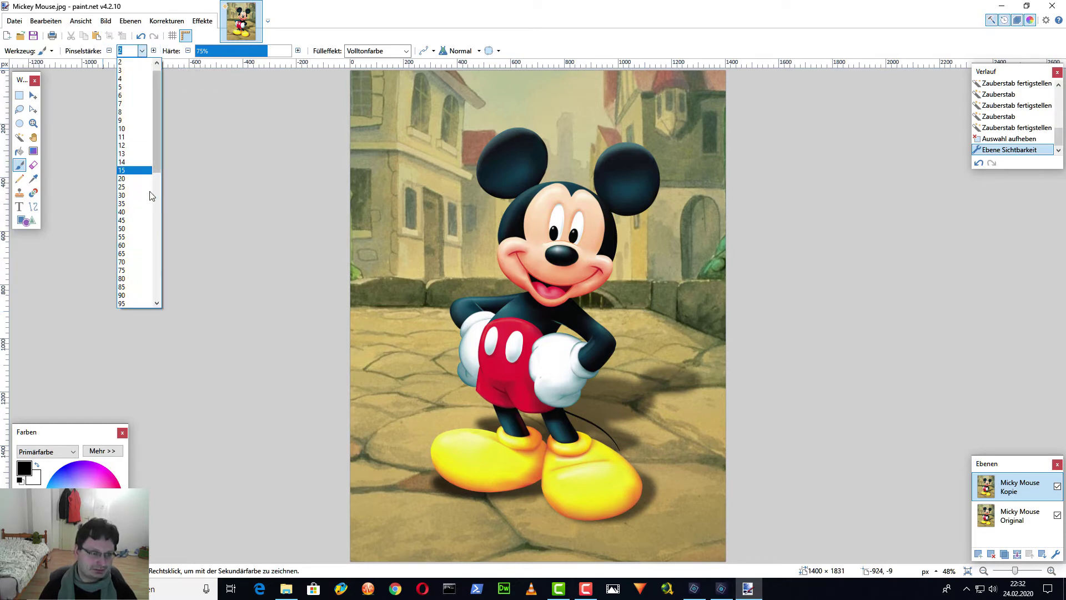
pyautogui.click(145, 179)
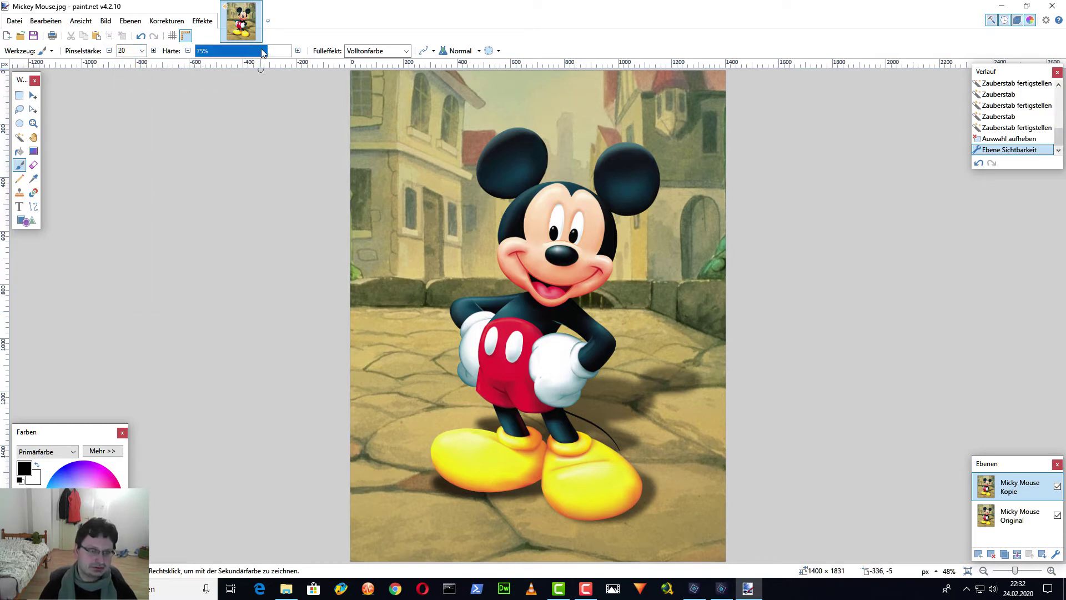
pyautogui.moveTo(275, 51); pyautogui.dragTo(291, 51)
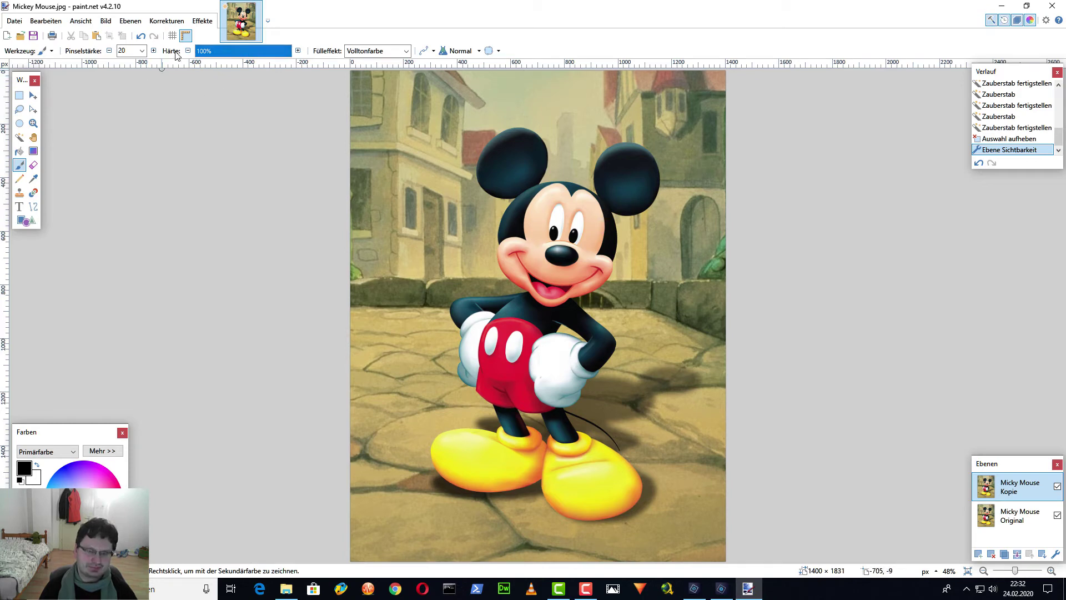
pyautogui.click(142, 51)
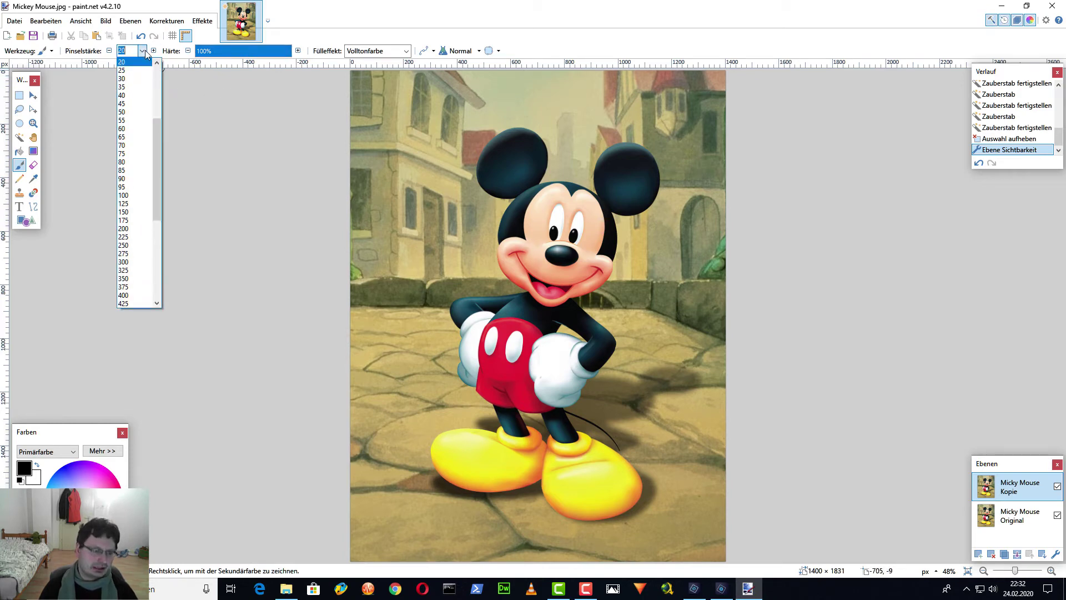
pyautogui.click(131, 137)
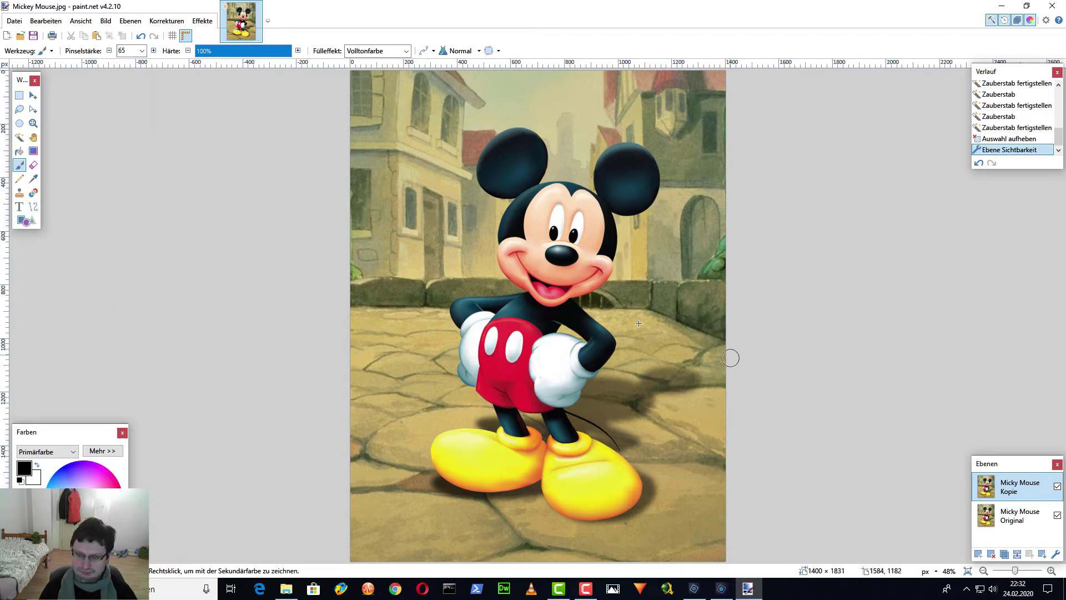
pyautogui.click(142, 51)
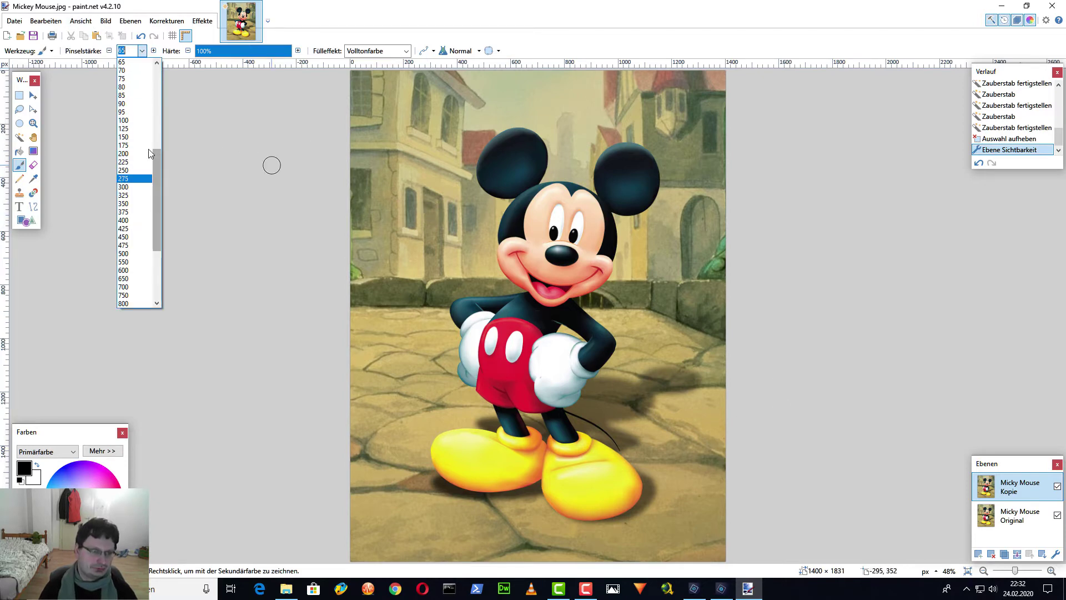
pyautogui.click(125, 84)
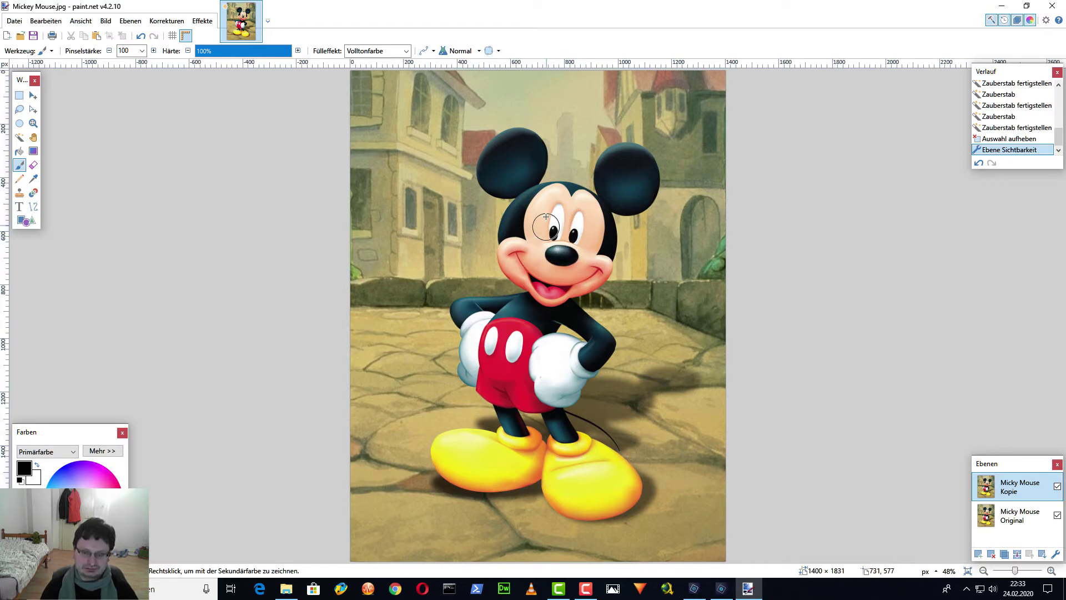
# - Undo a black test stroke and paint red over both ears and from the face down to the shorts on the Kopie layer
pyautogui.moveTo(509, 158); pyautogui.dragTo(510, 162)
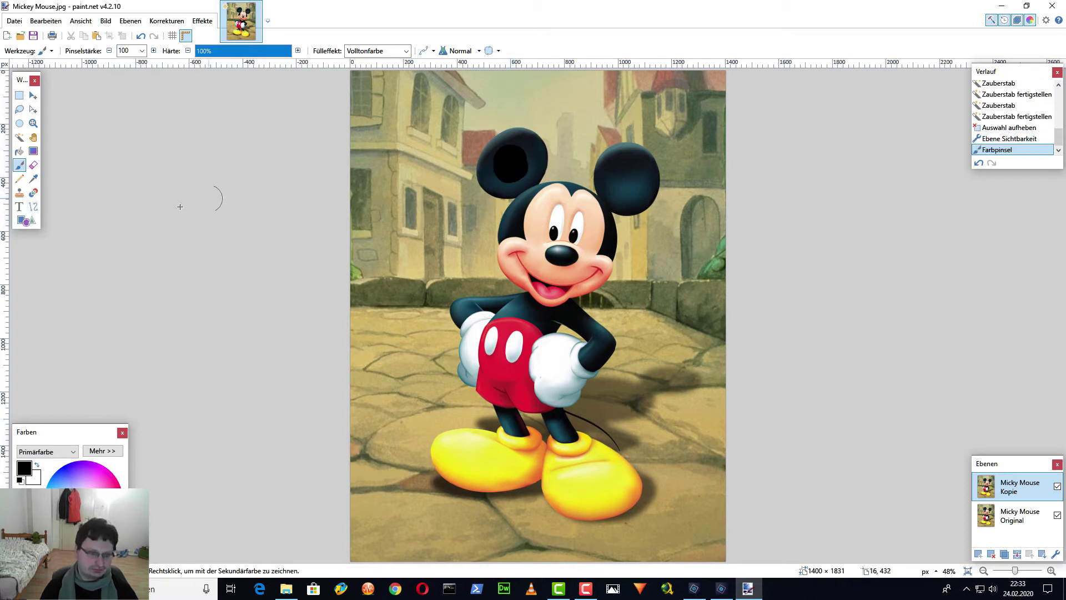
pyautogui.hotkey('ctrl', 'z')
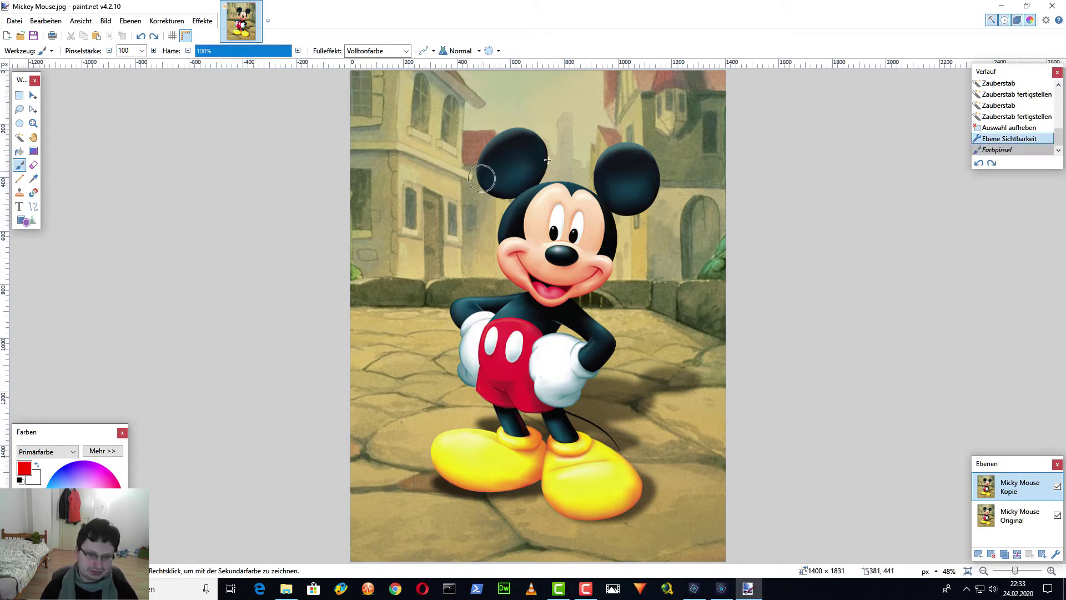
pyautogui.moveTo(507, 162); pyautogui.dragTo(514, 167)
pyautogui.moveTo(661, 187)
pyautogui.mouseDown()
pyautogui.moveTo(616, 172)
pyautogui.moveTo(633, 180)
pyautogui.mouseUp()
pyautogui.moveTo(536, 231)
pyautogui.mouseDown()
pyautogui.moveTo(551, 254)
pyautogui.moveTo(580, 222)
pyautogui.moveTo(534, 220)
pyautogui.moveTo(584, 260)
pyautogui.moveTo(550, 277)
pyautogui.moveTo(508, 373)
pyautogui.mouseUp()
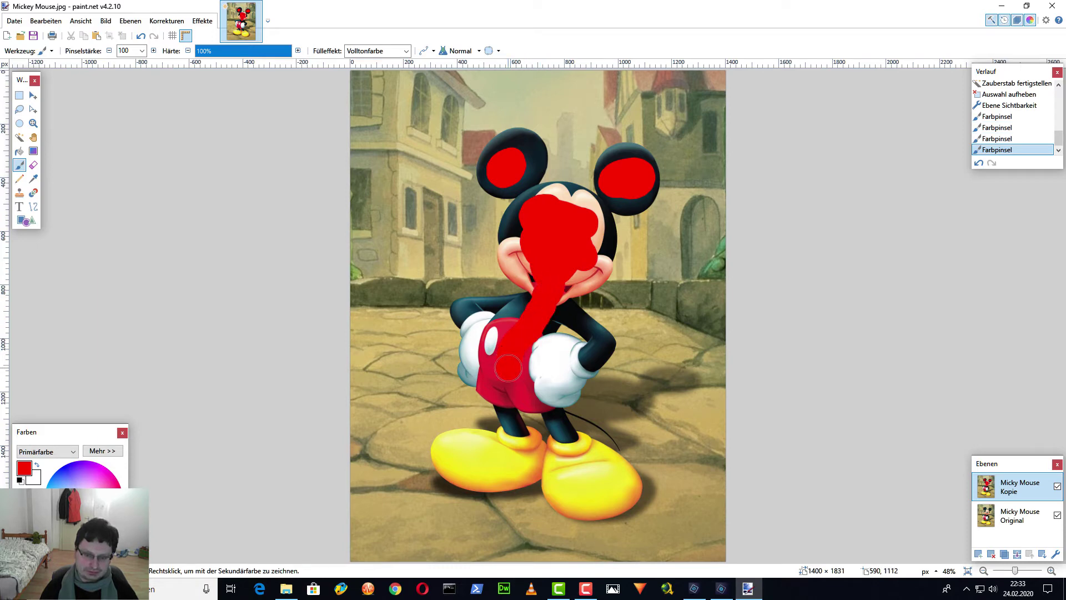
# - Paint red over the inner areas of the shorts, both gloves and both shoes, redoing the stroke on the front shoe
pyautogui.moveTo(514, 319)
pyautogui.mouseDown()
pyautogui.moveTo(492, 353)
pyautogui.moveTo(538, 305)
pyautogui.moveTo(481, 329)
pyautogui.moveTo(484, 364)
pyautogui.mouseUp()
pyautogui.moveTo(551, 359)
pyautogui.mouseDown()
pyautogui.moveTo(555, 383)
pyautogui.moveTo(586, 360)
pyautogui.mouseUp()
pyautogui.moveTo(481, 462)
pyautogui.mouseDown()
pyautogui.moveTo(464, 461)
pyautogui.moveTo(506, 460)
pyautogui.moveTo(447, 461)
pyautogui.moveTo(516, 455)
pyautogui.moveTo(519, 440)
pyautogui.mouseUp()
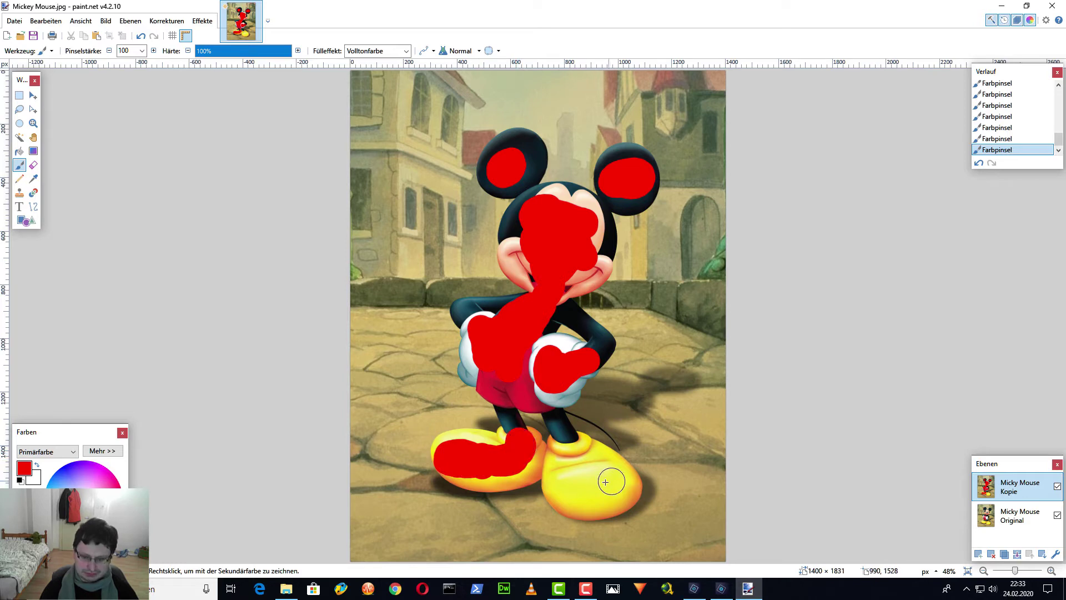
pyautogui.moveTo(611, 480)
pyautogui.mouseDown()
pyautogui.moveTo(584, 479)
pyautogui.moveTo(602, 483)
pyautogui.moveTo(566, 453)
pyautogui.mouseUp()
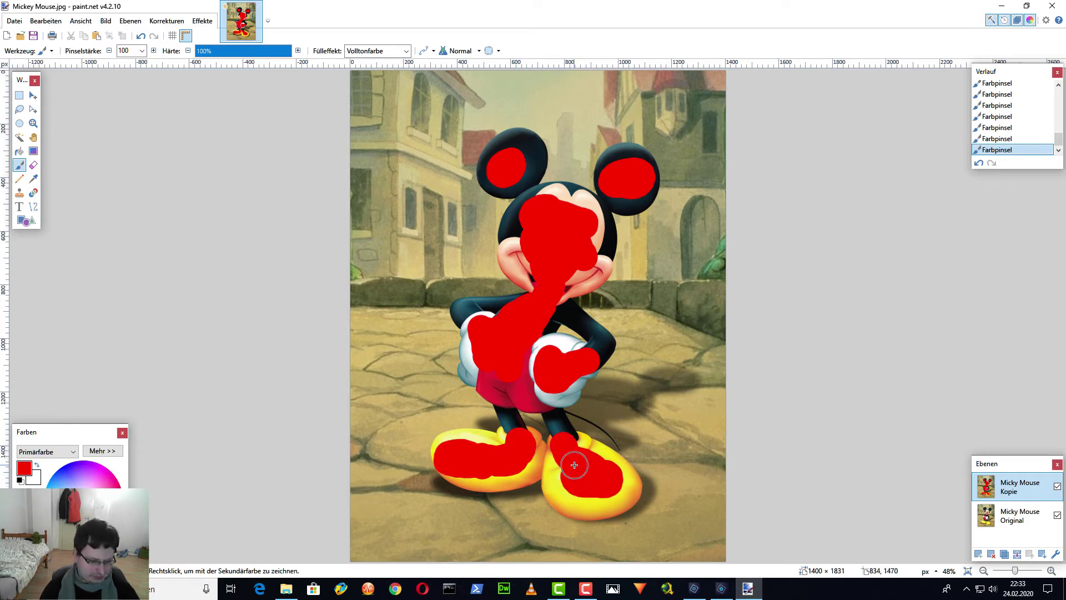
pyautogui.hotkey('ctrl', 'z')
pyautogui.moveTo(580, 472)
pyautogui.mouseDown()
pyautogui.moveTo(585, 486)
pyautogui.moveTo(597, 469)
pyautogui.mouseUp()
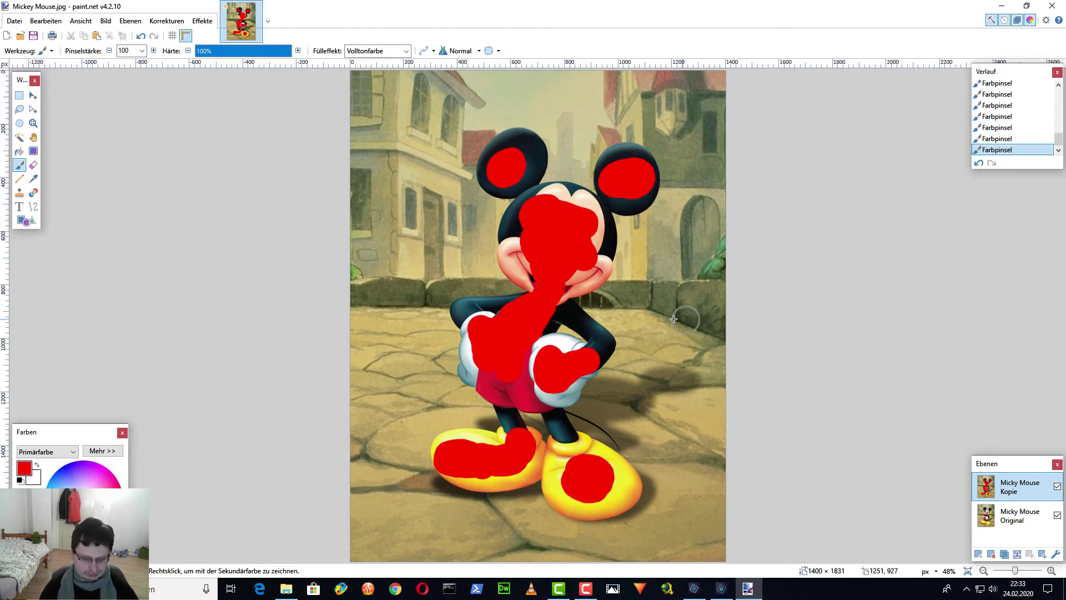
# - Paint both ears on the Kopie layer red close to their outlines, undoing the last stroke on the second ear
pyautogui.scroll(5, 618, 255)
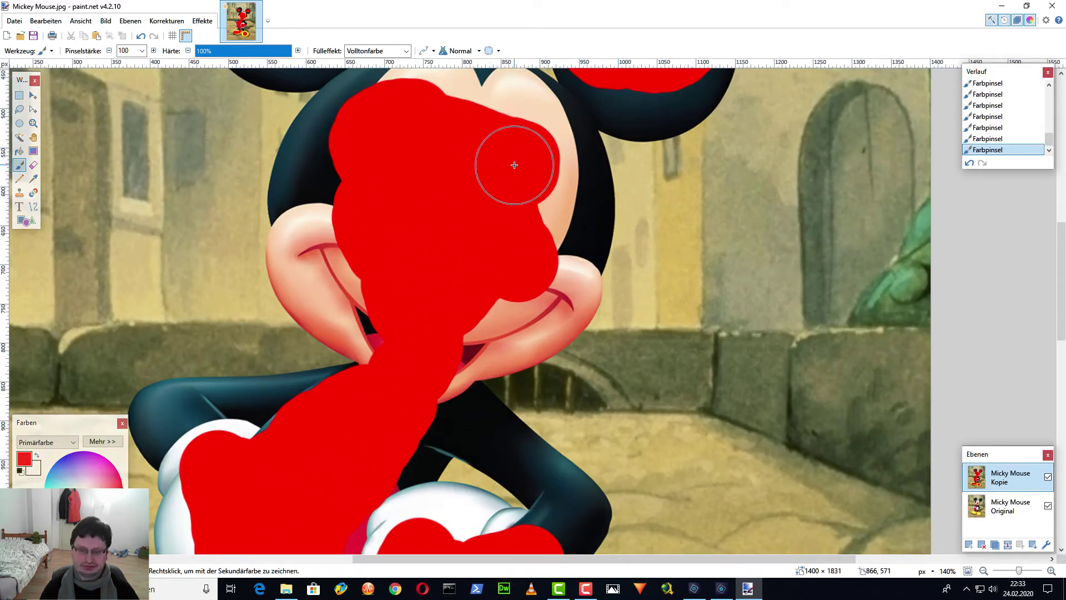
pyautogui.moveTo(483, 152); pyautogui.dragTo(505, 381)
pyautogui.moveTo(367, 137)
pyautogui.mouseDown()
pyautogui.moveTo(385, 186)
pyautogui.moveTo(493, 302)
pyautogui.mouseUp()
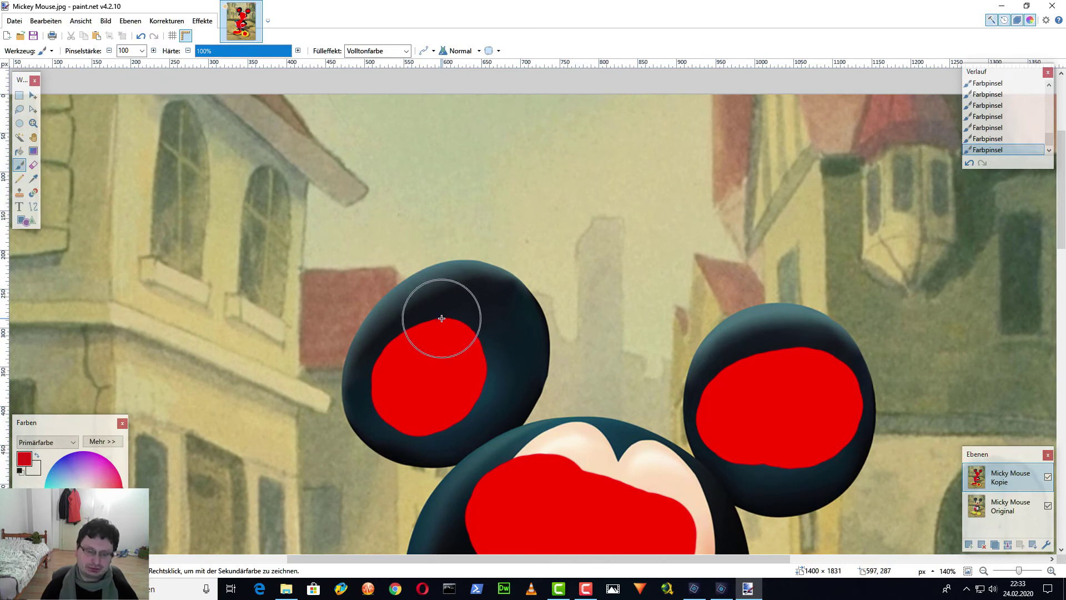
pyautogui.moveTo(447, 357)
pyautogui.mouseDown()
pyautogui.moveTo(442, 332)
pyautogui.moveTo(456, 319)
pyautogui.moveTo(395, 366)
pyautogui.moveTo(431, 324)
pyautogui.moveTo(465, 311)
pyautogui.moveTo(486, 326)
pyautogui.moveTo(484, 377)
pyautogui.moveTo(445, 400)
pyautogui.moveTo(399, 395)
pyautogui.moveTo(406, 411)
pyautogui.moveTo(448, 417)
pyautogui.moveTo(488, 383)
pyautogui.moveTo(498, 361)
pyautogui.moveTo(485, 312)
pyautogui.moveTo(457, 305)
pyautogui.moveTo(408, 345)
pyautogui.moveTo(391, 387)
pyautogui.moveTo(401, 408)
pyautogui.moveTo(432, 416)
pyautogui.moveTo(474, 397)
pyautogui.mouseUp()
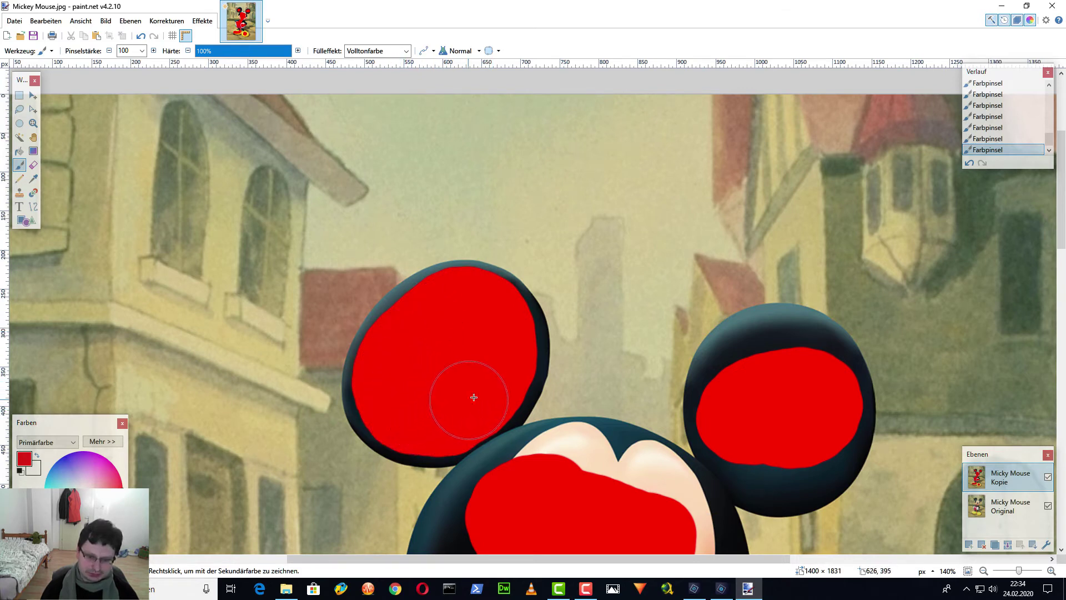
pyautogui.moveTo(816, 376)
pyautogui.mouseDown()
pyautogui.moveTo(738, 400)
pyautogui.moveTo(738, 381)
pyautogui.moveTo(780, 360)
pyautogui.moveTo(814, 363)
pyautogui.moveTo(817, 441)
pyautogui.moveTo(788, 463)
pyautogui.moveTo(745, 436)
pyautogui.moveTo(738, 410)
pyautogui.moveTo(750, 445)
pyautogui.moveTo(775, 463)
pyautogui.moveTo(821, 435)
pyautogui.moveTo(827, 393)
pyautogui.moveTo(797, 369)
pyautogui.moveTo(791, 390)
pyautogui.moveTo(794, 378)
pyautogui.moveTo(748, 401)
pyautogui.moveTo(750, 369)
pyautogui.moveTo(791, 356)
pyautogui.moveTo(816, 394)
pyautogui.moveTo(810, 447)
pyautogui.moveTo(757, 440)
pyautogui.moveTo(793, 397)
pyautogui.mouseUp()
pyautogui.hotkey('ctrl', 'z')
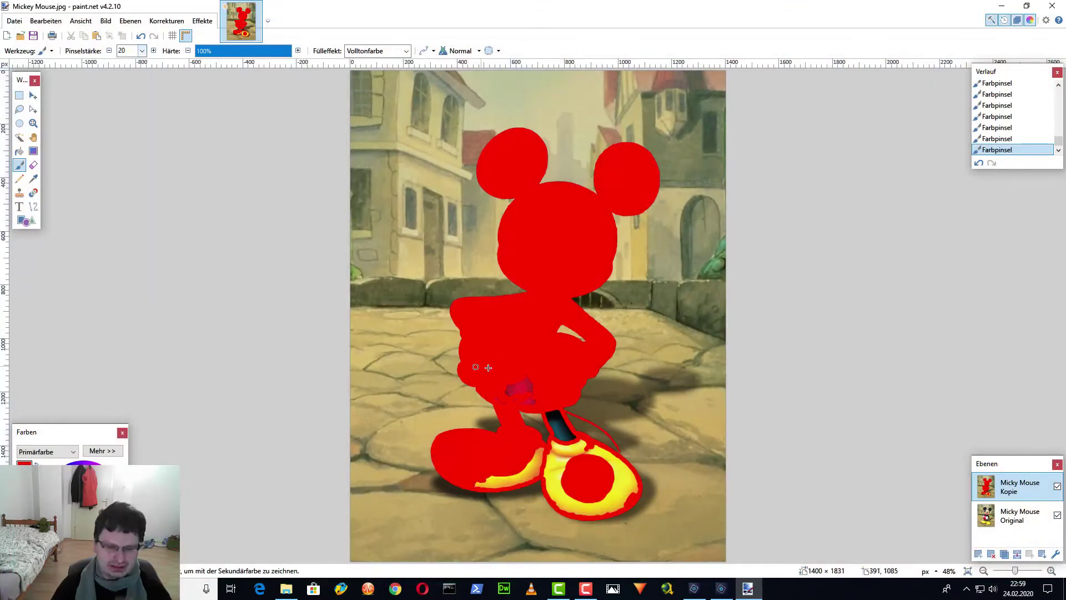
# - Fill the remaining unpainted patches of the shorts, leg and shoes with red using a brush size of 20, until the whole figure is covered
pyautogui.scroll(3, 526, 368)
pyautogui.scroll(1, 526, 367)
pyautogui.moveTo(489, 439); pyautogui.dragTo(430, 371)
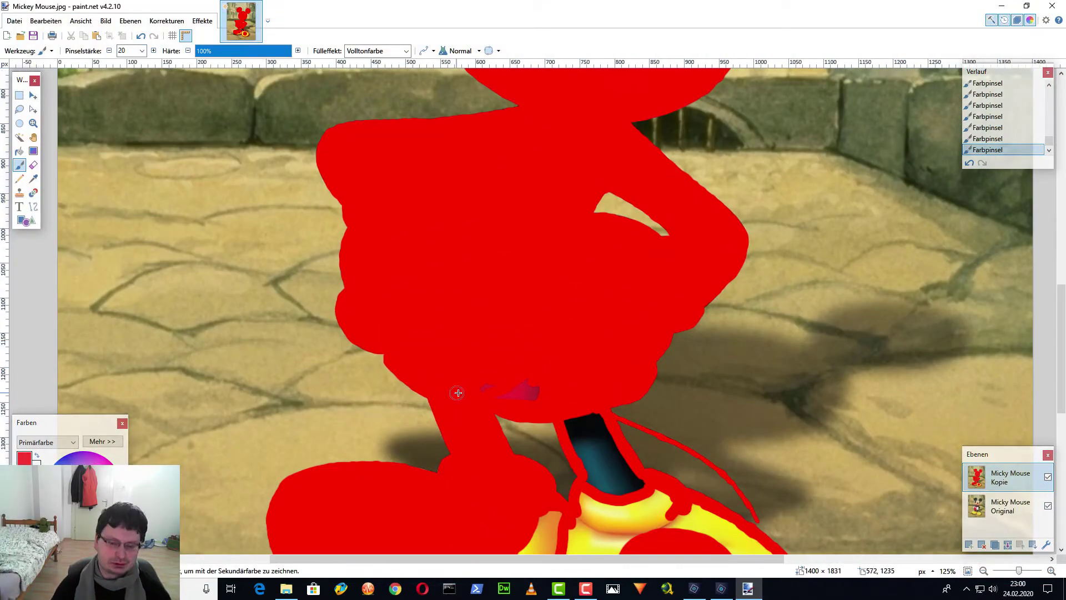
pyautogui.scroll(-5, 457, 393)
pyautogui.moveTo(498, 268)
pyautogui.mouseDown()
pyautogui.moveTo(546, 325)
pyautogui.moveTo(513, 306)
pyautogui.moveTo(474, 356)
pyautogui.moveTo(309, 451)
pyautogui.moveTo(363, 438)
pyautogui.moveTo(397, 376)
pyautogui.moveTo(426, 416)
pyautogui.moveTo(430, 377)
pyautogui.moveTo(460, 353)
pyautogui.moveTo(481, 377)
pyautogui.moveTo(493, 332)
pyautogui.moveTo(519, 346)
pyautogui.moveTo(608, 349)
pyautogui.moveTo(508, 424)
pyautogui.moveTo(476, 410)
pyautogui.moveTo(504, 492)
pyautogui.moveTo(617, 414)
pyautogui.moveTo(586, 403)
pyautogui.moveTo(639, 422)
pyautogui.moveTo(646, 378)
pyautogui.moveTo(680, 405)
pyautogui.moveTo(525, 490)
pyautogui.moveTo(566, 491)
pyautogui.moveTo(565, 509)
pyautogui.moveTo(667, 497)
pyautogui.moveTo(687, 467)
pyautogui.moveTo(669, 402)
pyautogui.moveTo(649, 426)
pyautogui.moveTo(655, 444)
pyautogui.moveTo(578, 483)
pyautogui.mouseUp()
pyautogui.scroll(6, 458, 301)
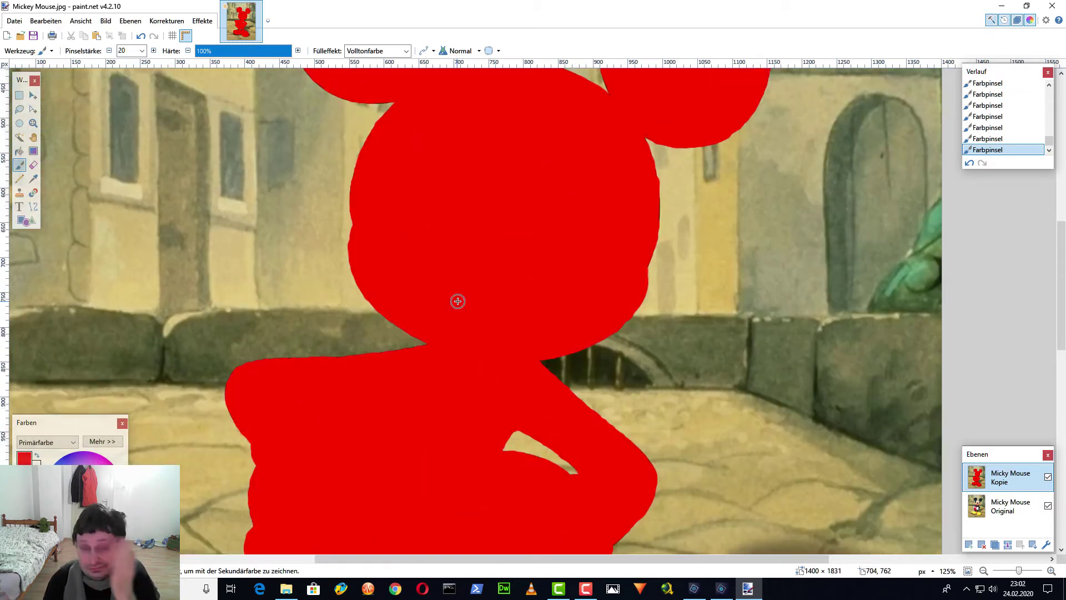
pyautogui.hotkey('ctrl', 'b')
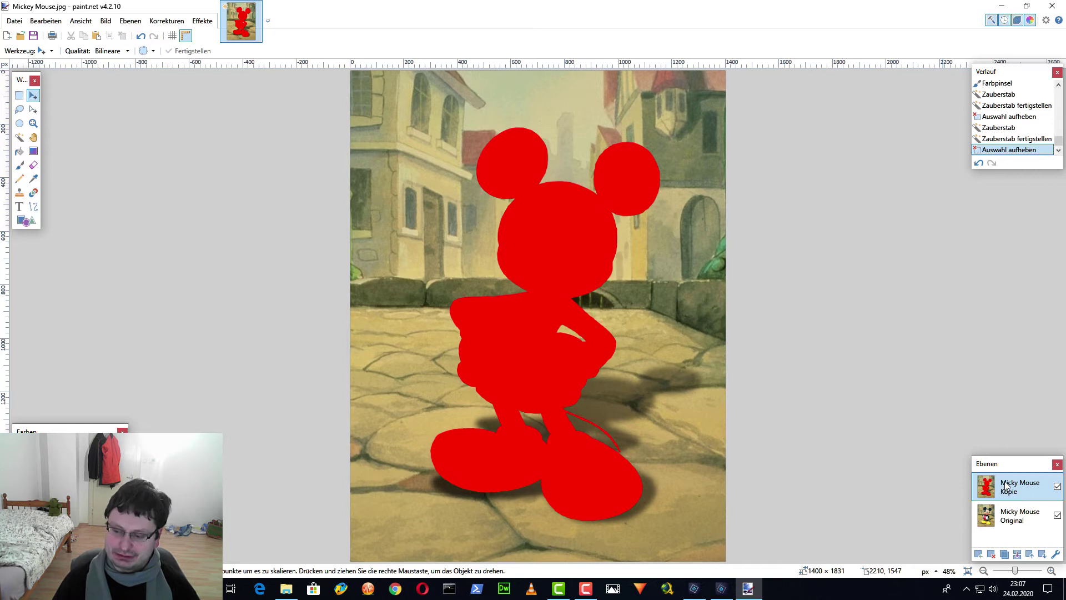
# - Select the red figure on the Kopie layer with the Magic Wand and cut that area out of the Micky Mouse Original layer
pyautogui.click(20, 137)
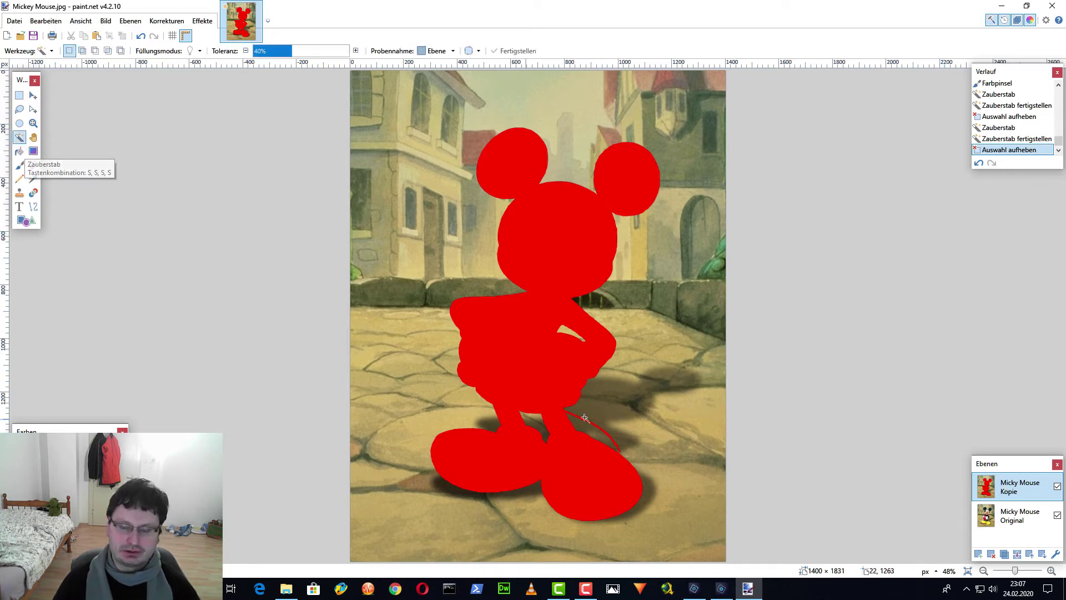
pyautogui.click(549, 239)
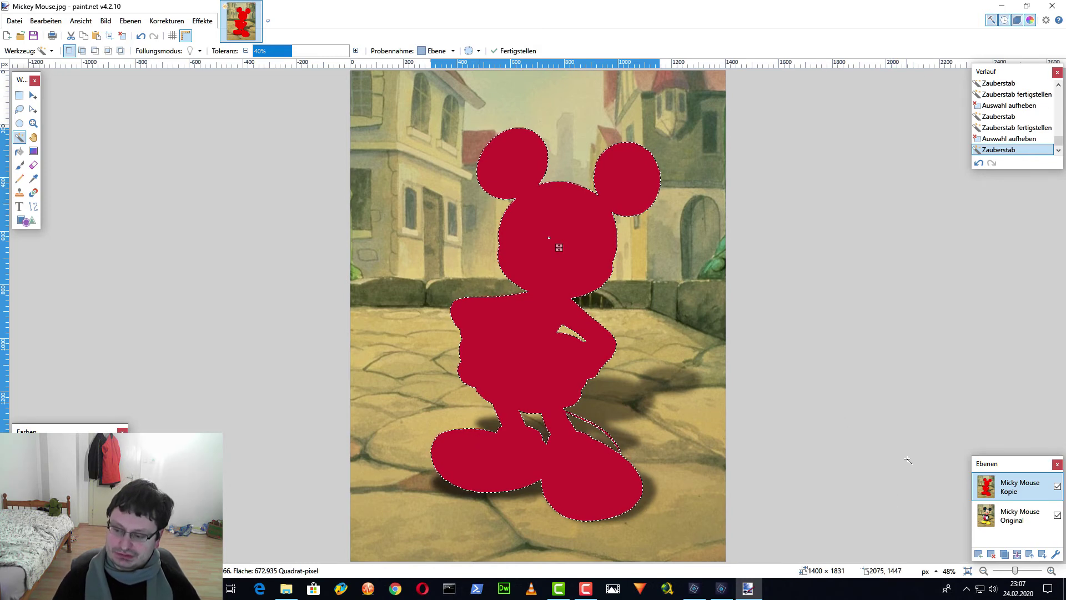
pyautogui.click(1027, 519)
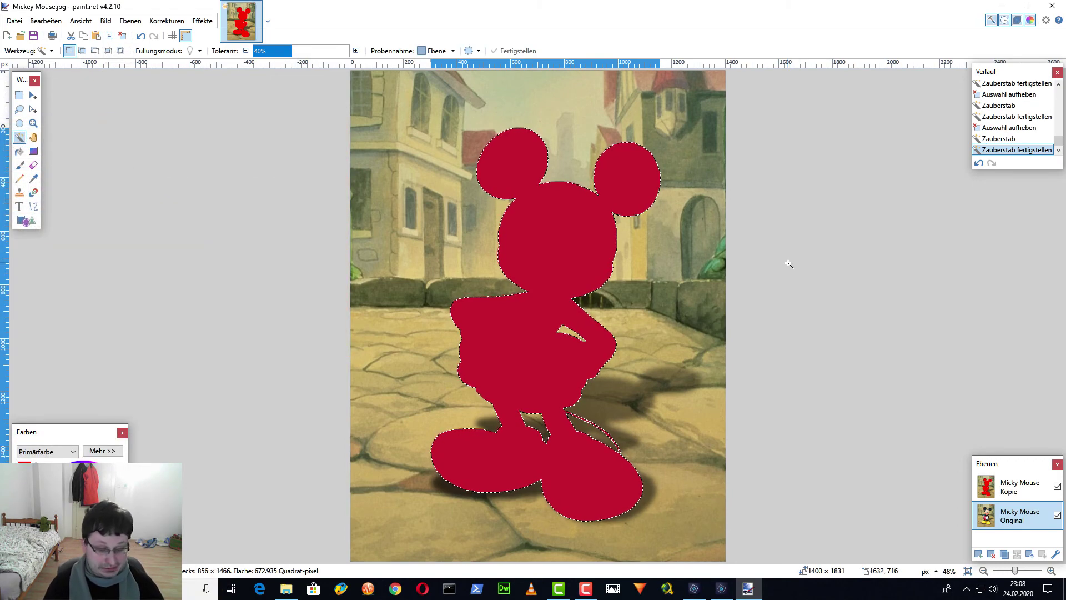
pyautogui.hotkey('ctrl', 'x')
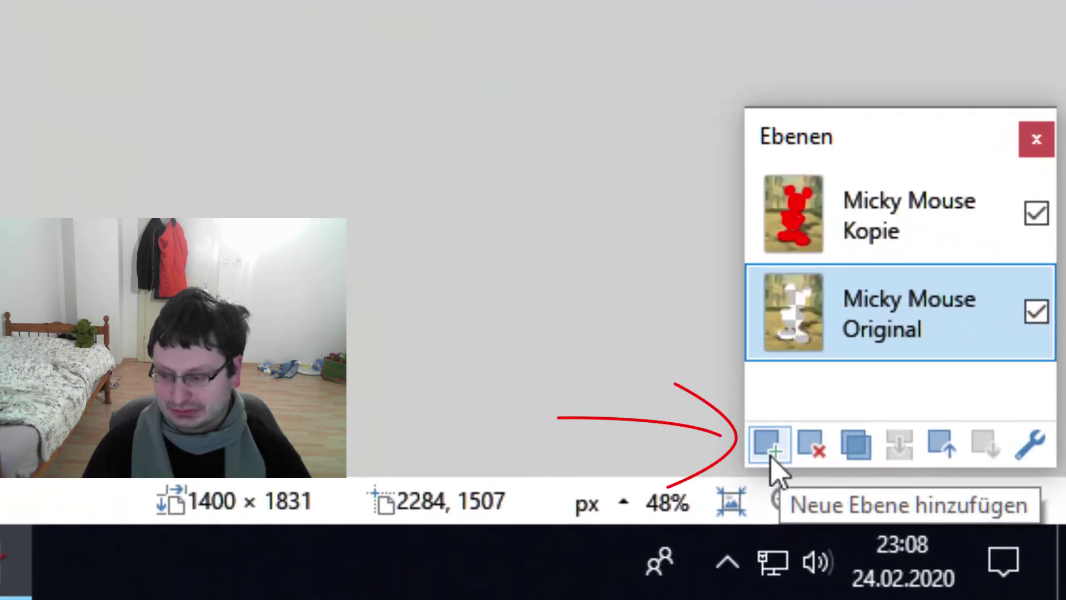
# - Paste the cut-out figure onto a new layer placed above Micky Mouse Kopie and clear the selection
pyautogui.click(771, 457)
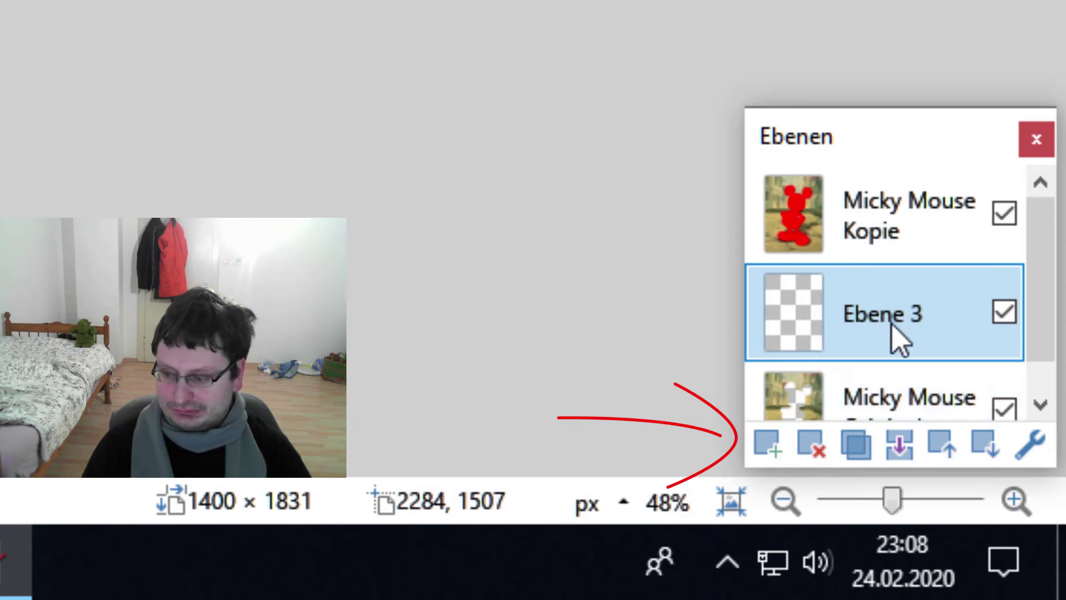
pyautogui.moveTo(890, 312); pyautogui.dragTo(876, 210)
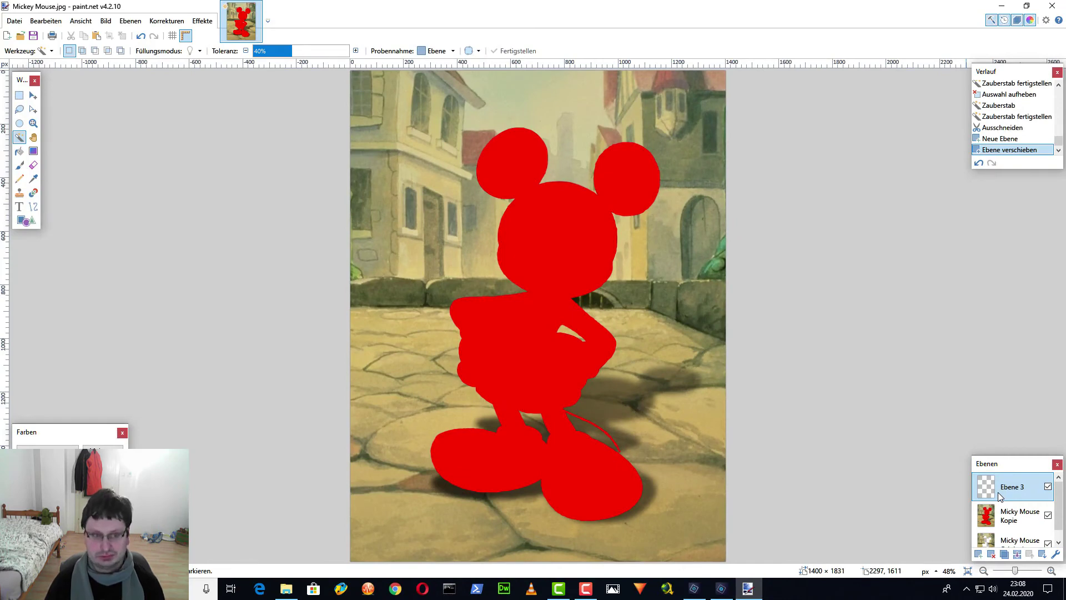
pyautogui.click(96, 37)
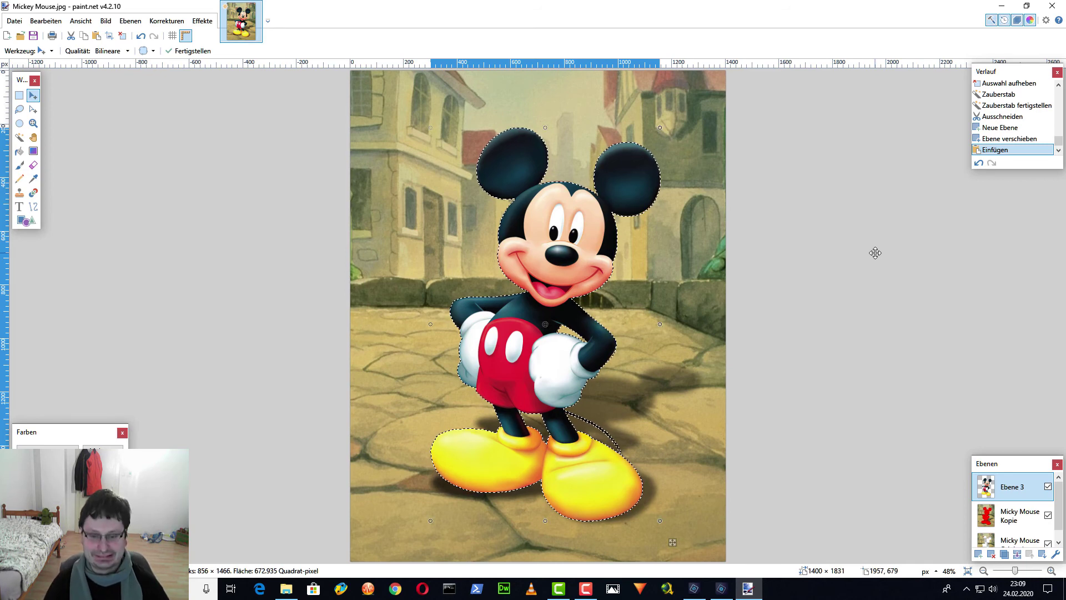
pyautogui.hotkey('ctrl', 'd')
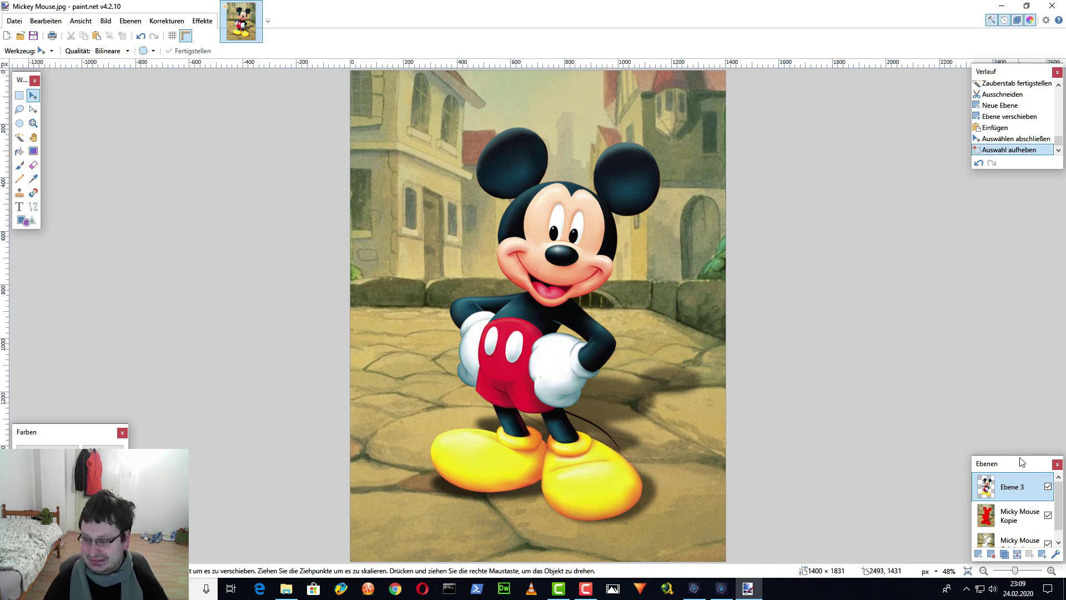
# - Enlarge the layers window to fit all three layers and hide the Micky Mouse Original and Micky Mouse Kopie layers
pyautogui.moveTo(1035, 470); pyautogui.dragTo(952, 350)
pyautogui.scroll(-1, 949, 400)
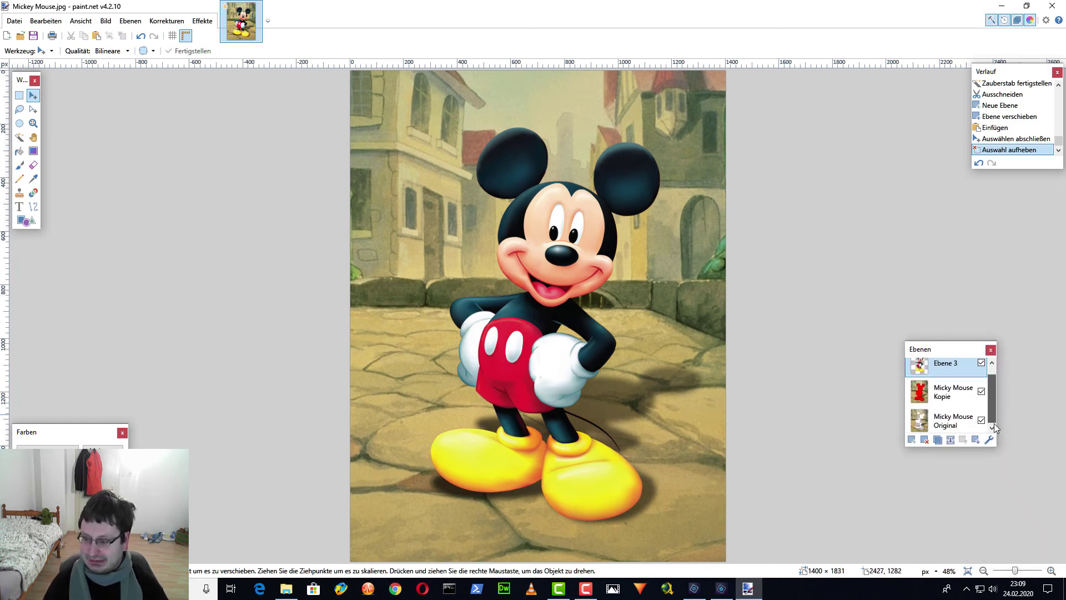
pyautogui.moveTo(981, 448); pyautogui.dragTo(981, 481)
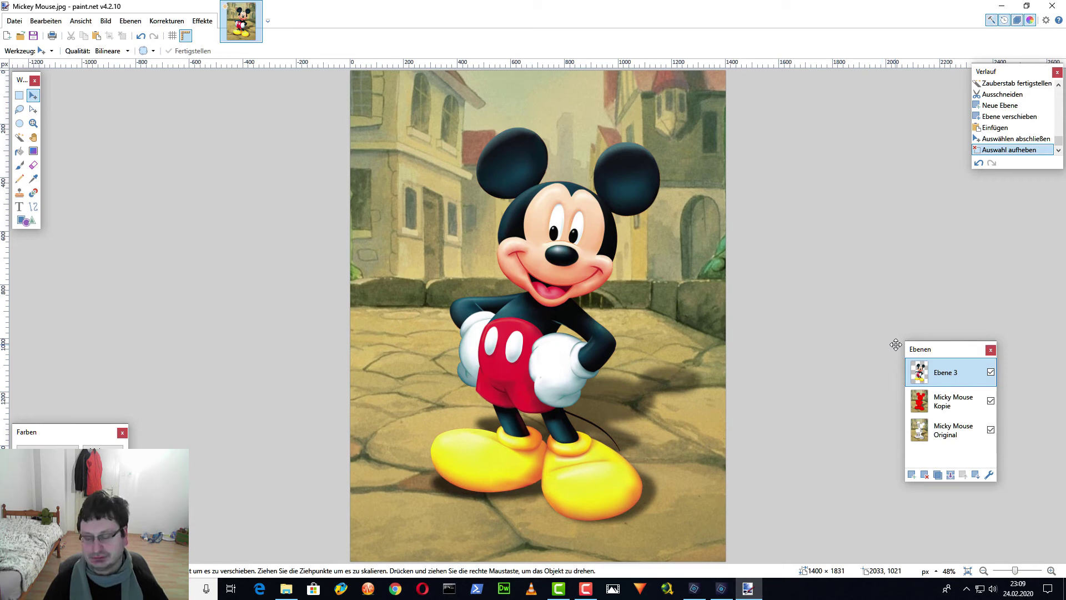
pyautogui.click(992, 431)
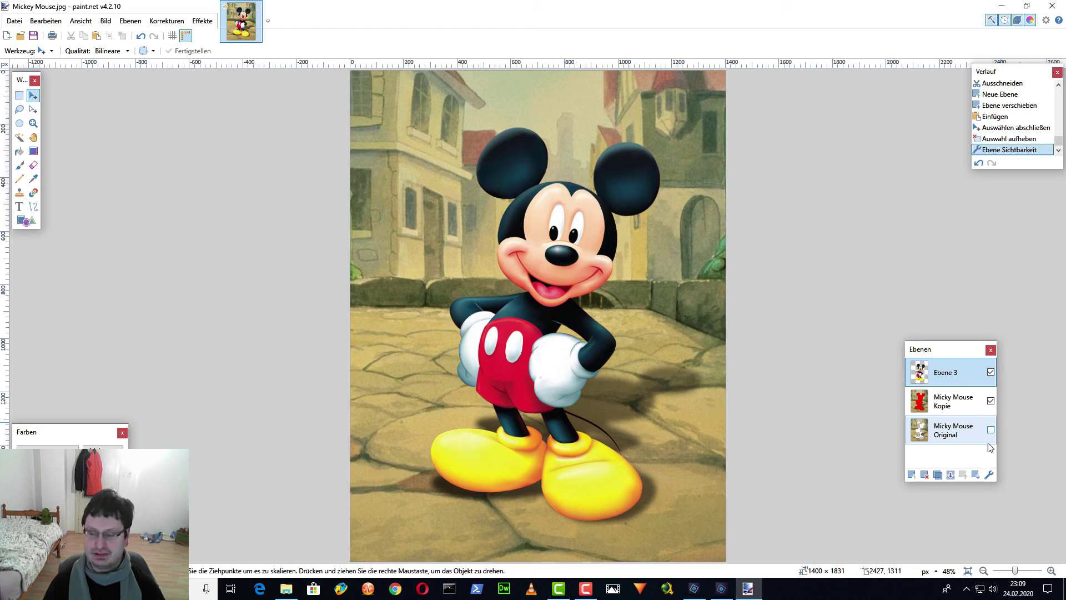
pyautogui.click(995, 402)
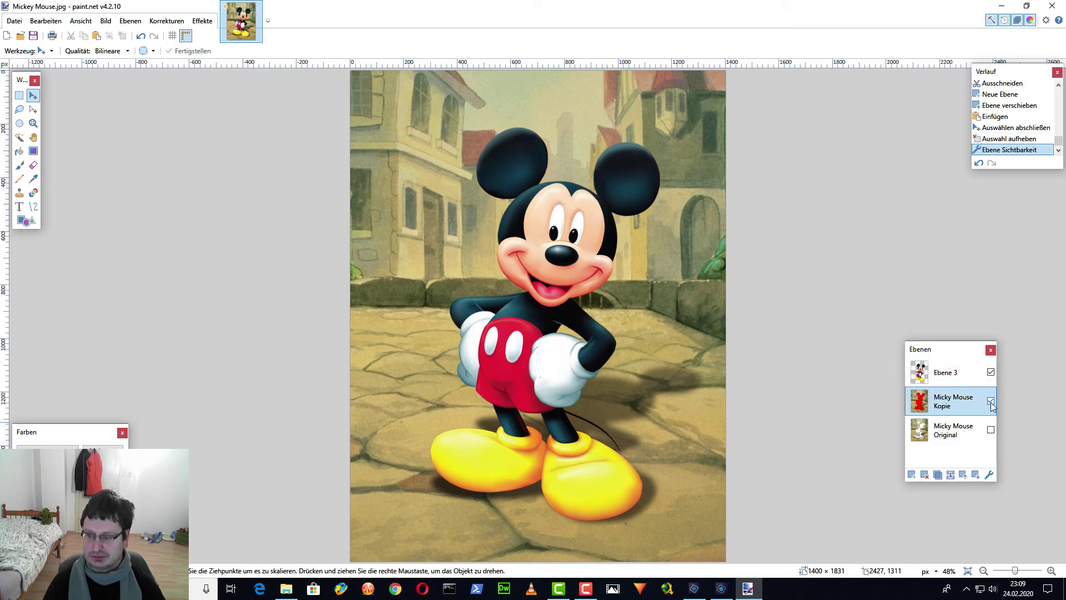
pyautogui.click(991, 401)
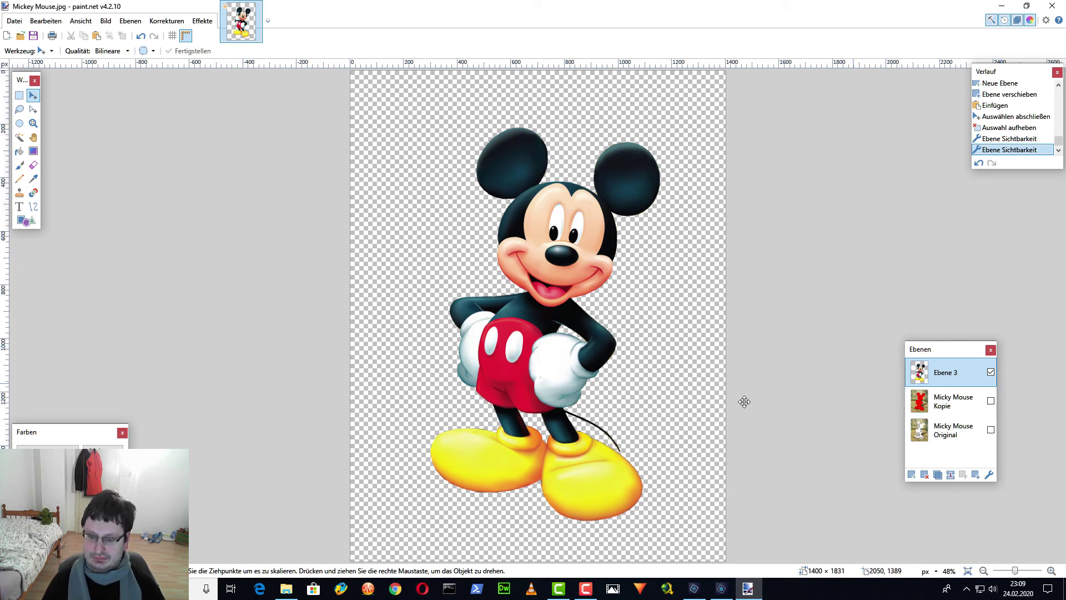
pyautogui.moveTo(945, 358); pyautogui.dragTo(1045, 339)
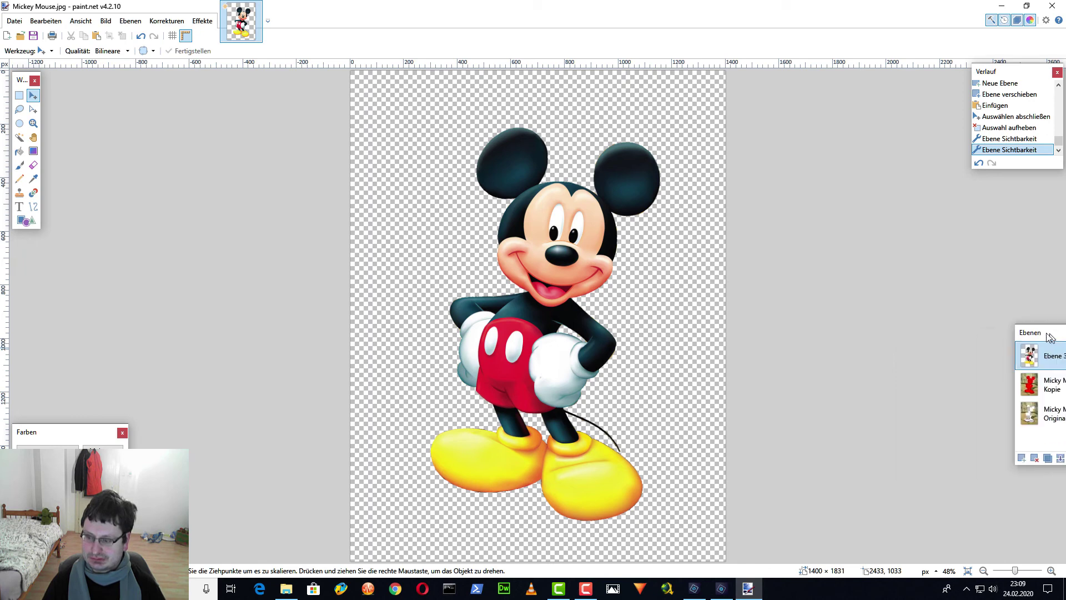
# - Examine the edges of the cut-out figure up close, especially around the arm and glove, and check the whole figure
pyautogui.scroll(5, 808, 376)
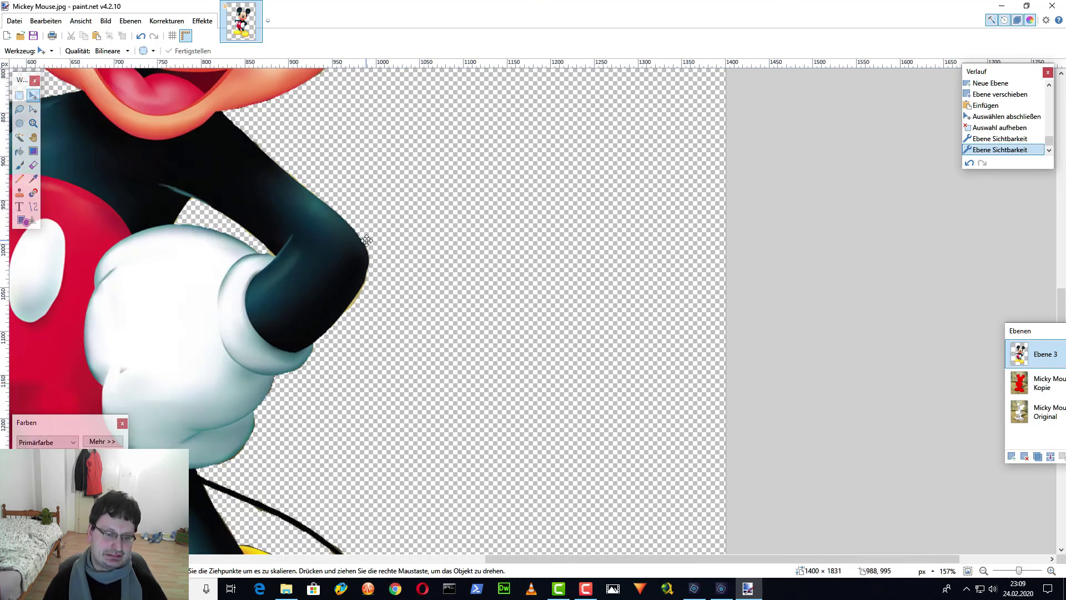
pyautogui.moveTo(359, 255); pyautogui.dragTo(521, 385)
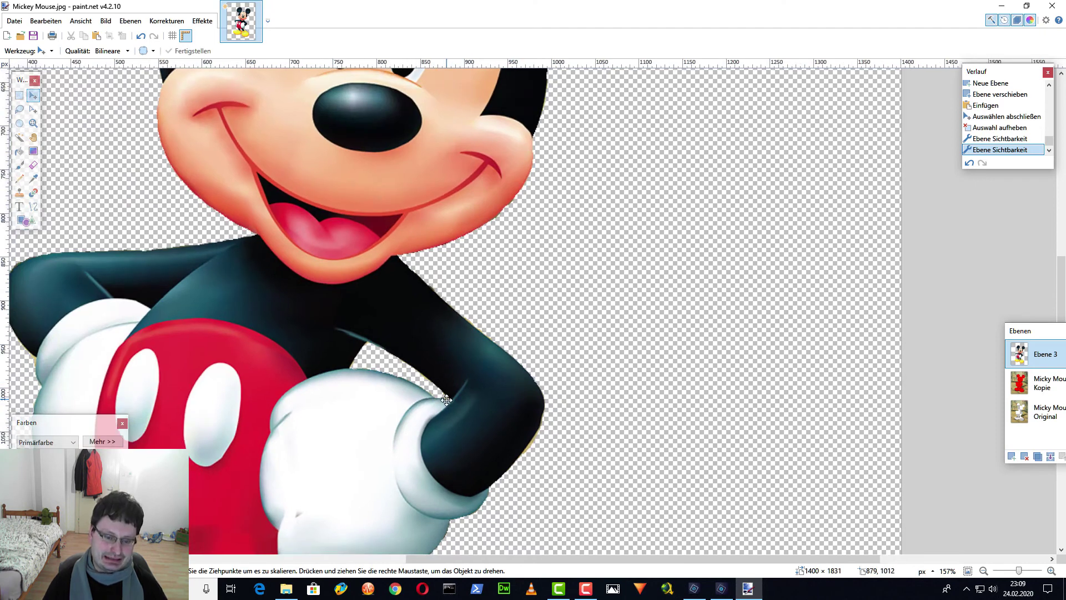
pyautogui.scroll(1, 541, 384)
pyautogui.scroll(-1, 540, 383)
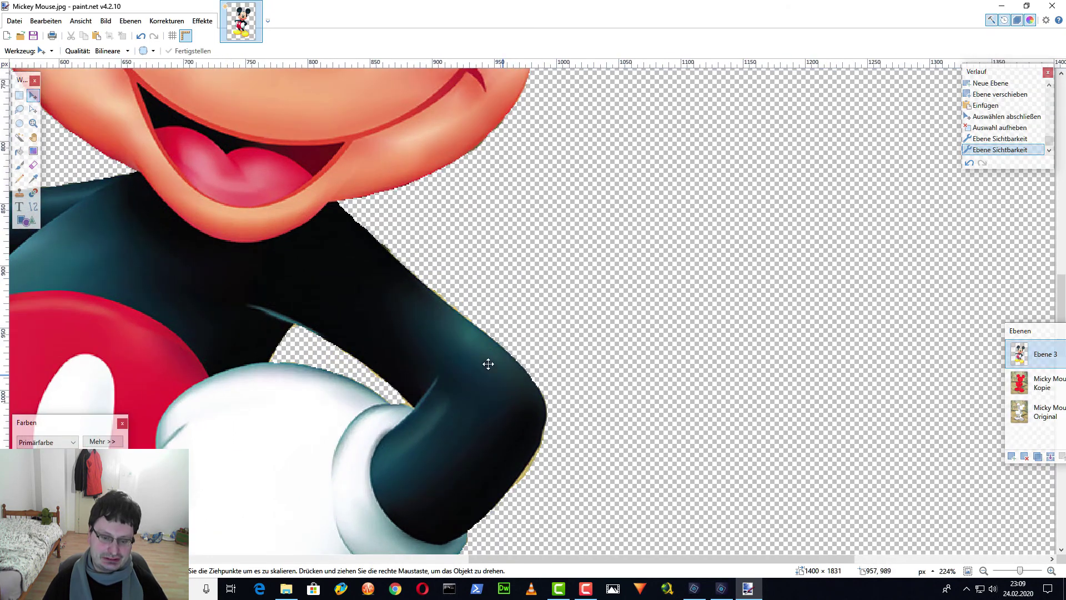
pyautogui.scroll(-2, 433, 297)
pyautogui.scroll(-3, 435, 306)
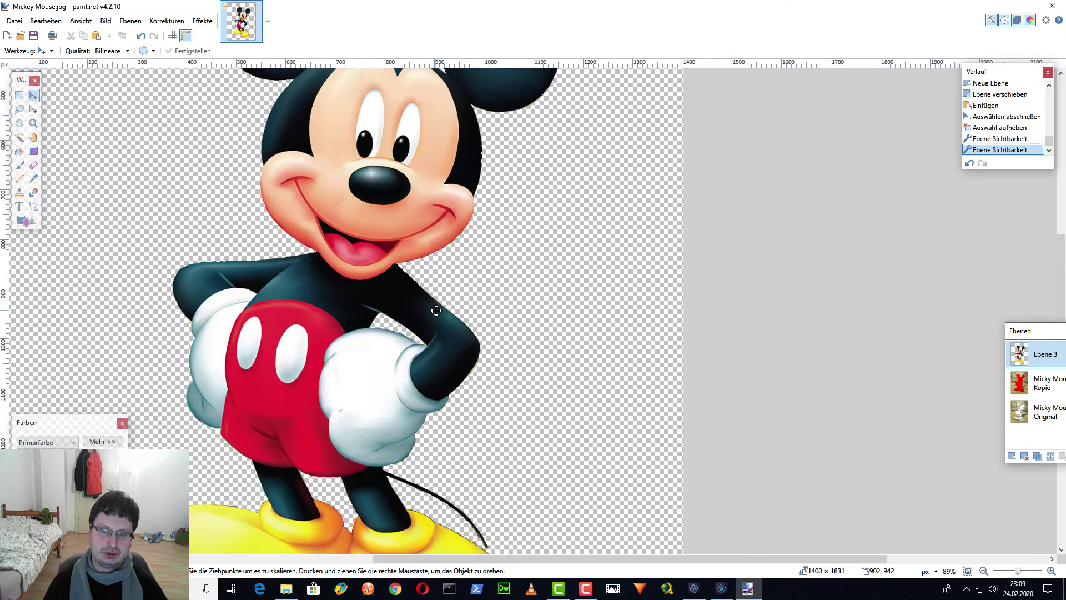
pyautogui.scroll(2, 412, 302)
pyautogui.scroll(6, 412, 301)
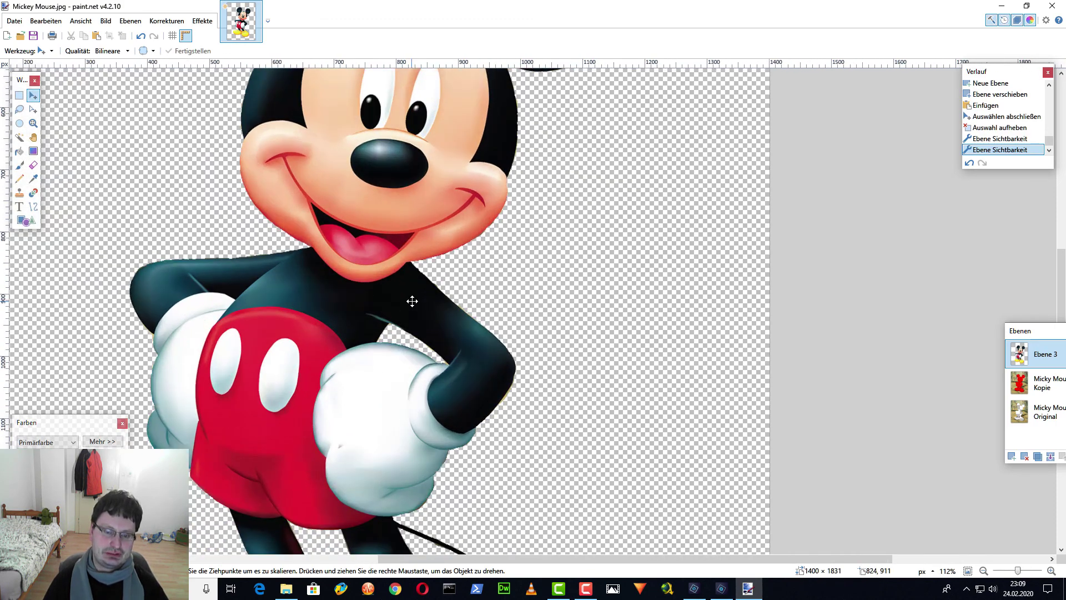
pyautogui.scroll(1, 590, 283)
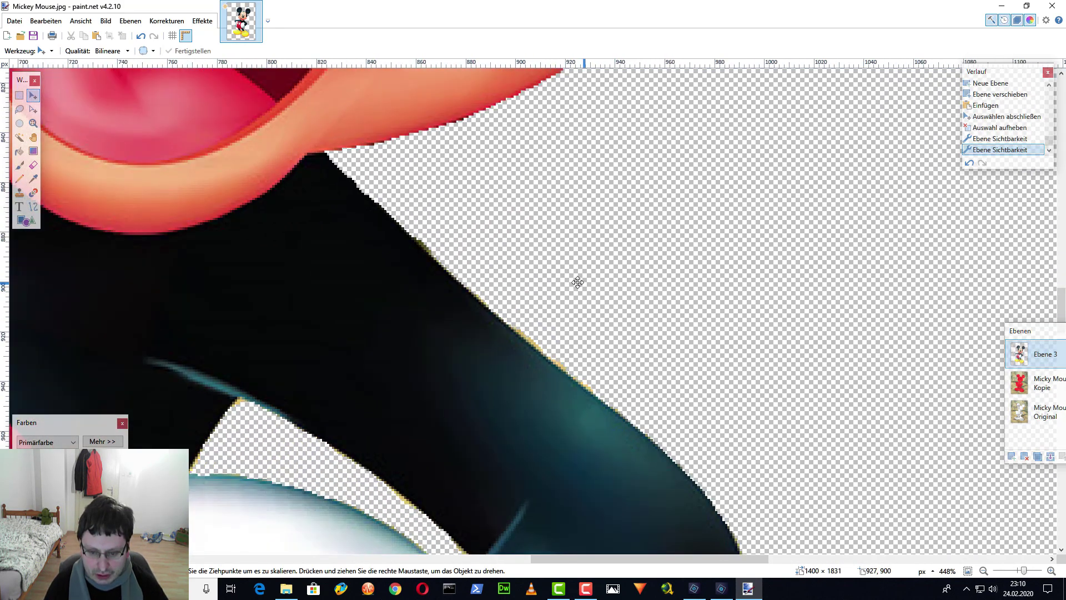
pyautogui.scroll(-10, 491, 286)
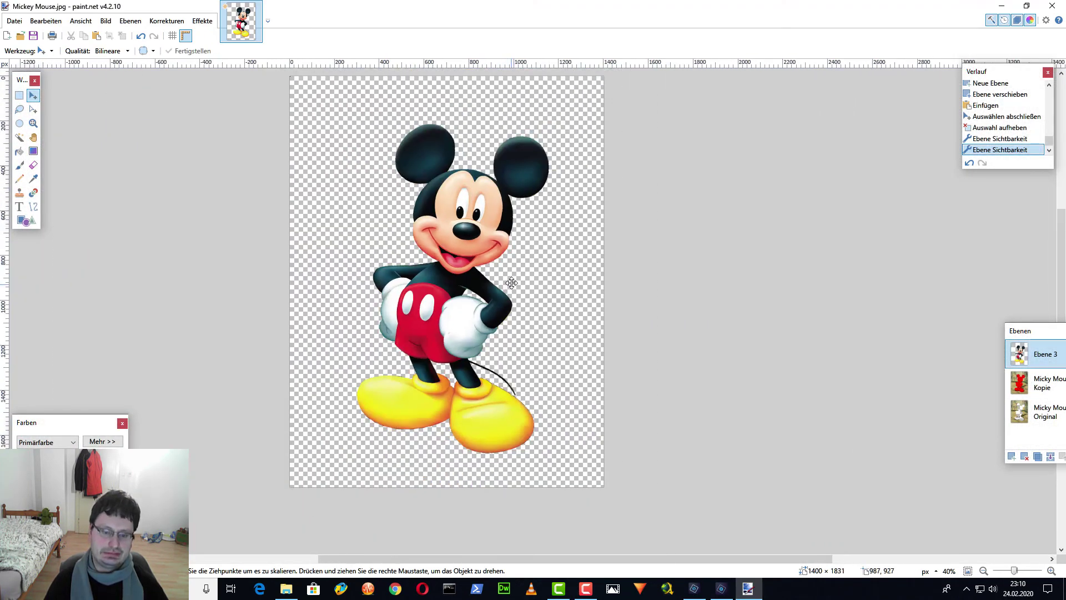
pyautogui.scroll(1, 508, 284)
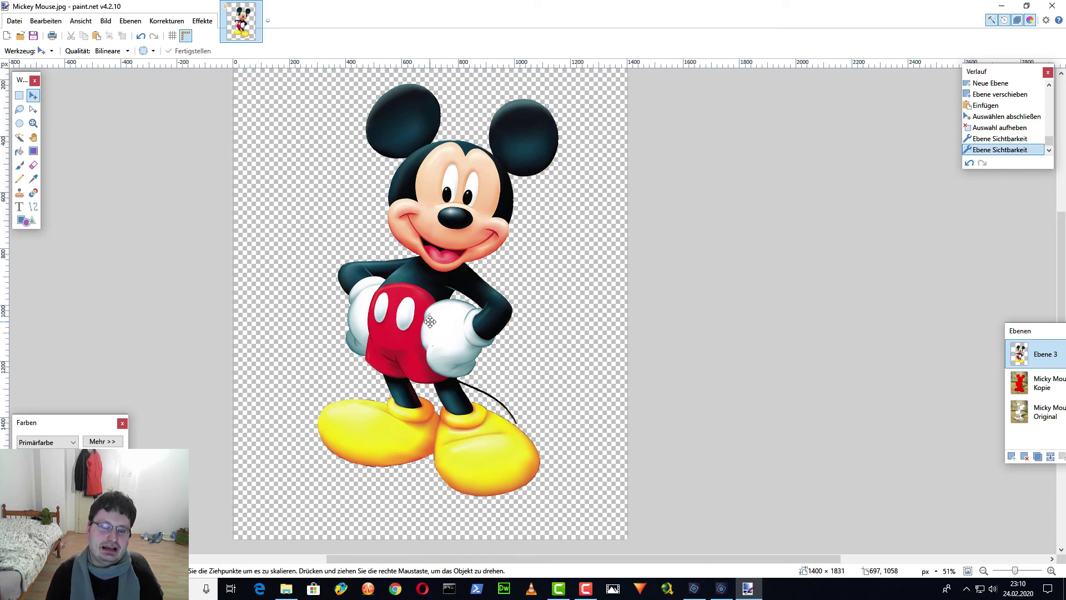
pyautogui.scroll(2, 583, 279)
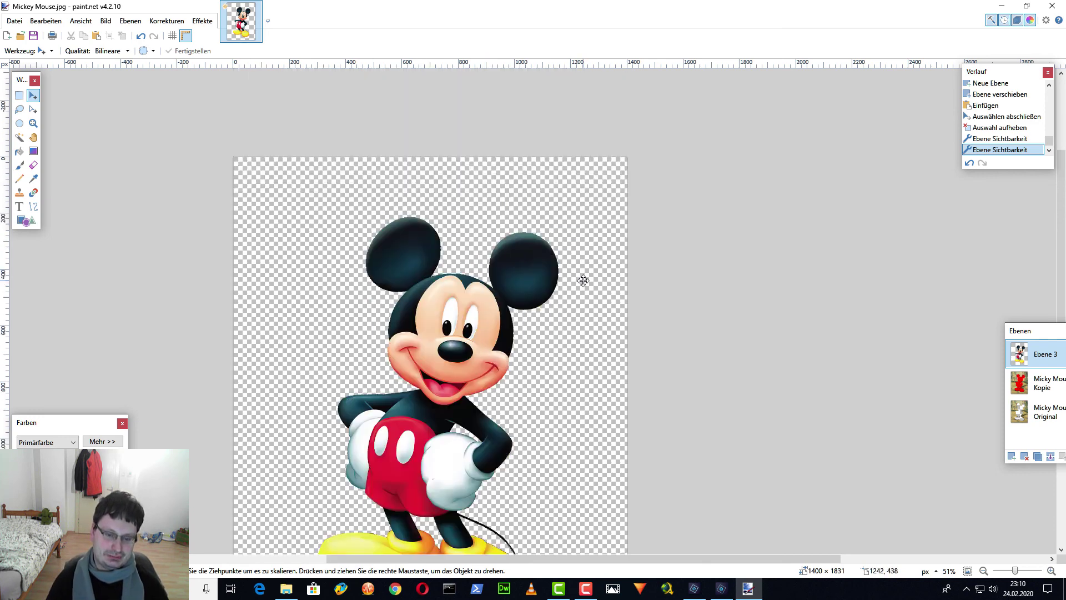
pyautogui.scroll(-3, 583, 279)
pyautogui.scroll(1, 599, 275)
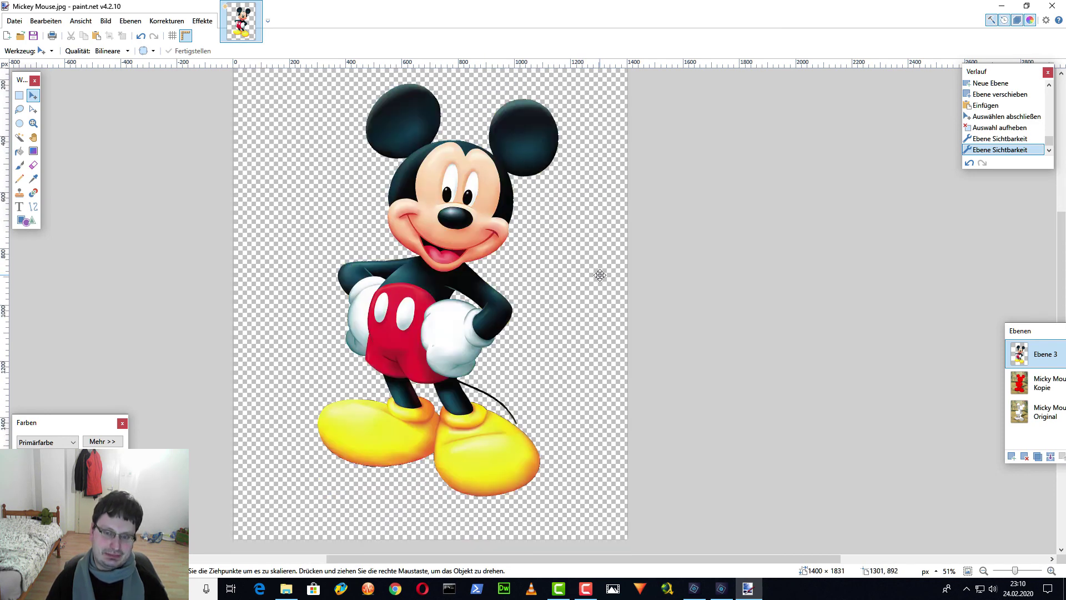